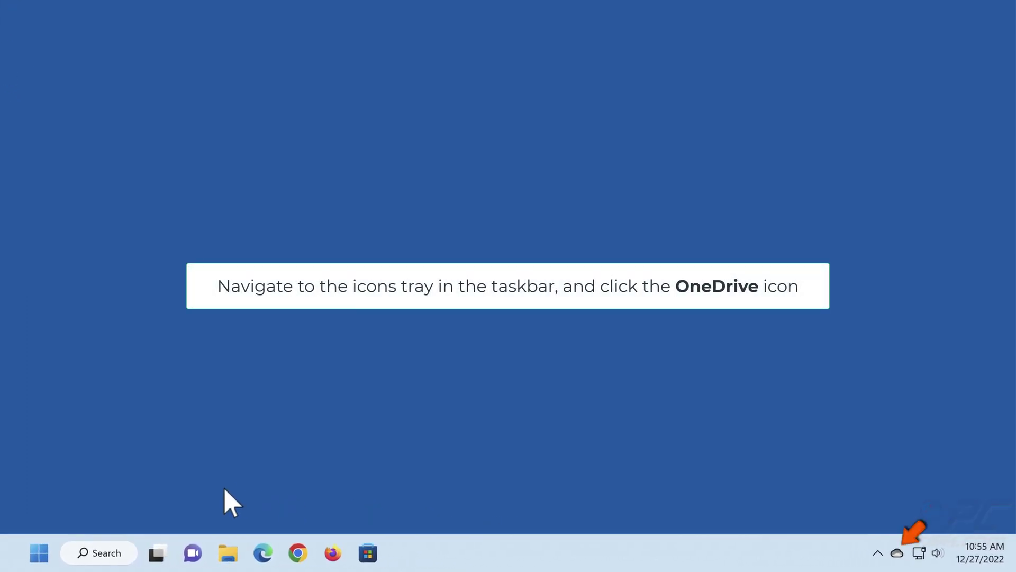
Step: Unlink the OneDrive account from this PC through OneDrive Settings' Account tab
left_click(897, 553)
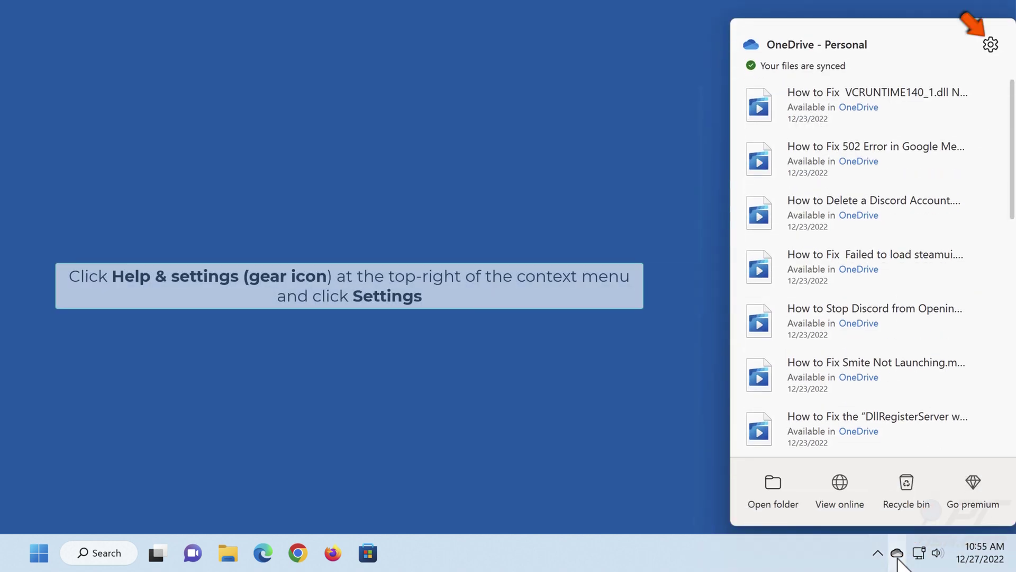
left_click(987, 47)
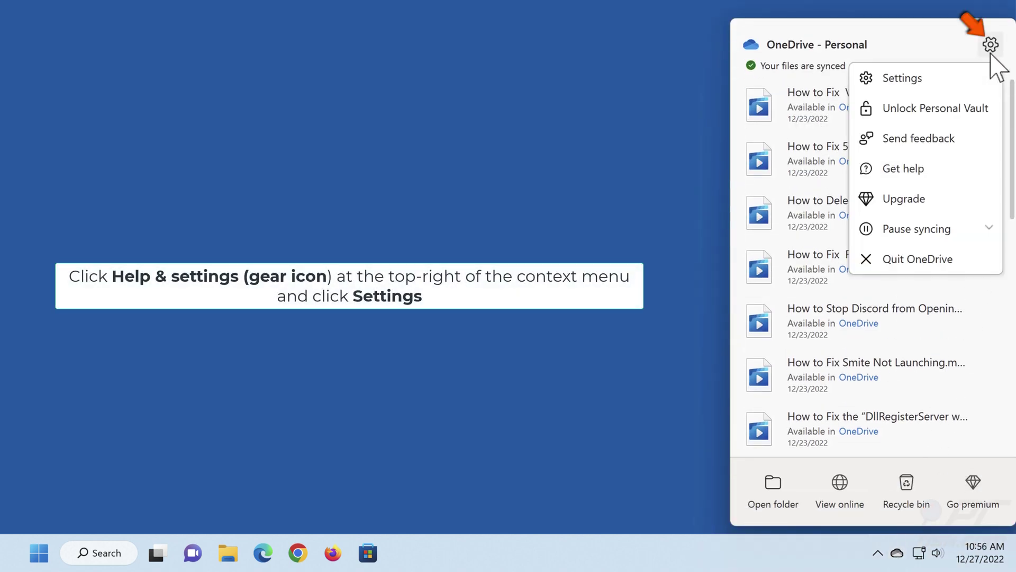
left_click(902, 85)
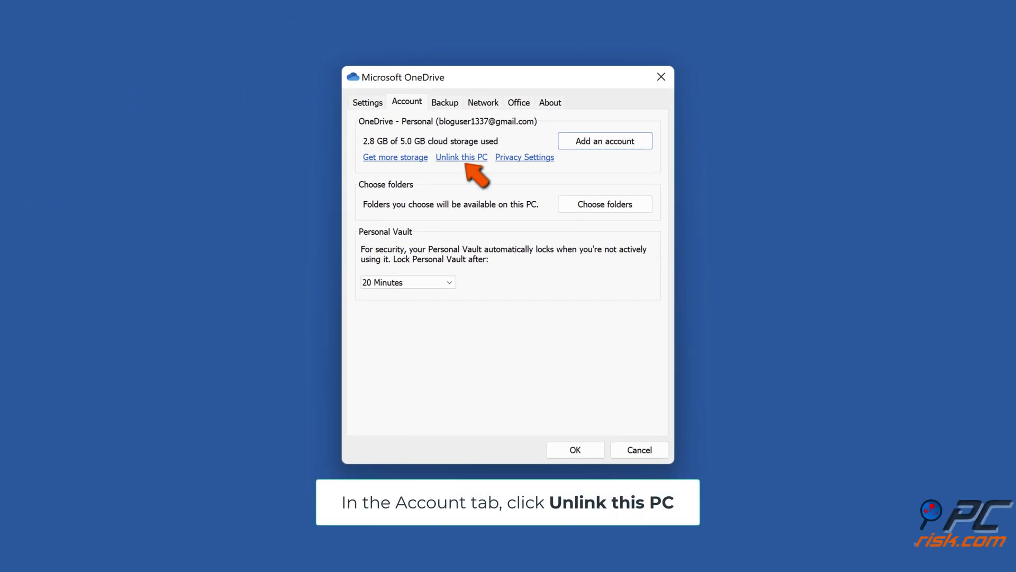
left_click(461, 158)
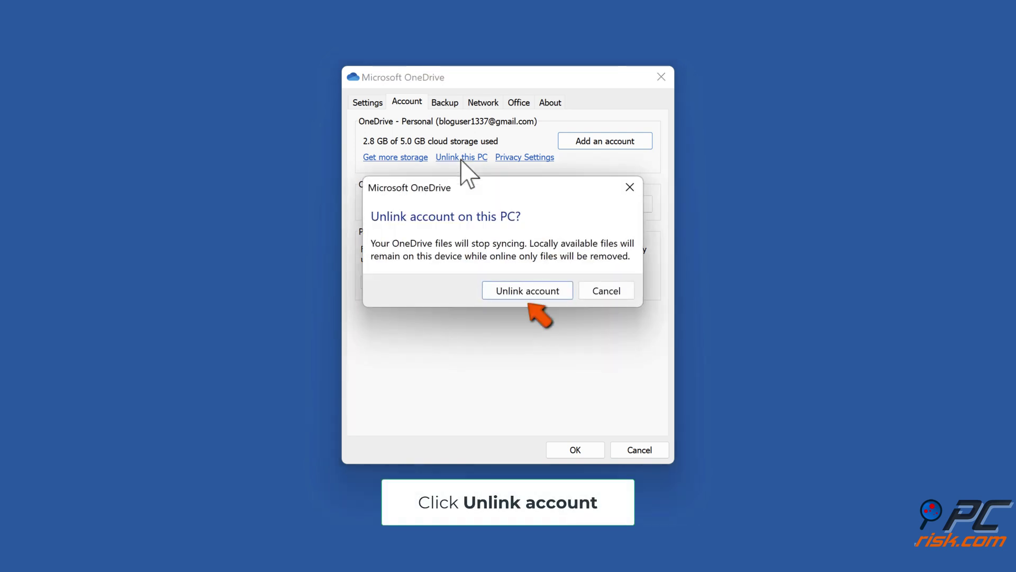
left_click(525, 296)
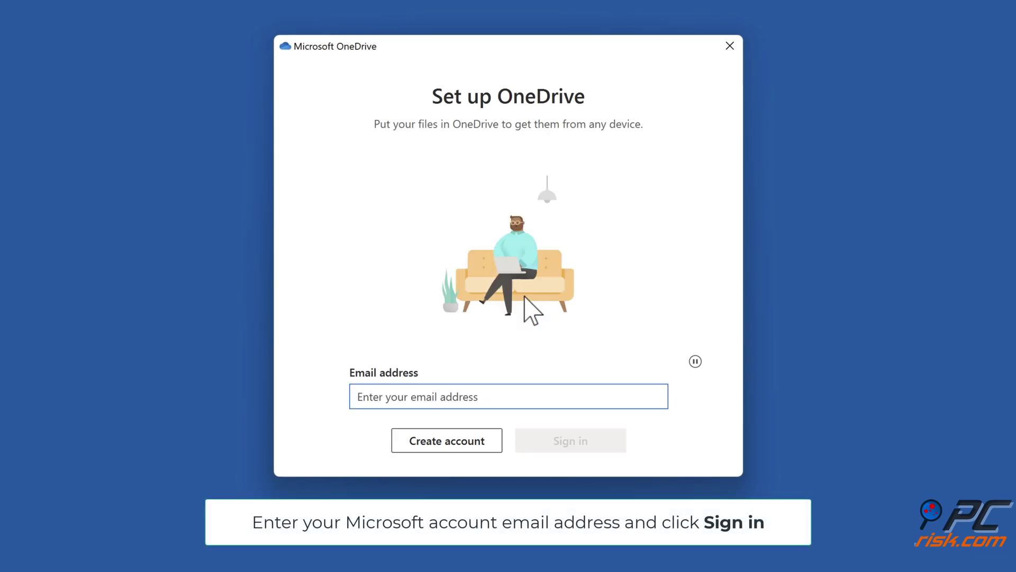
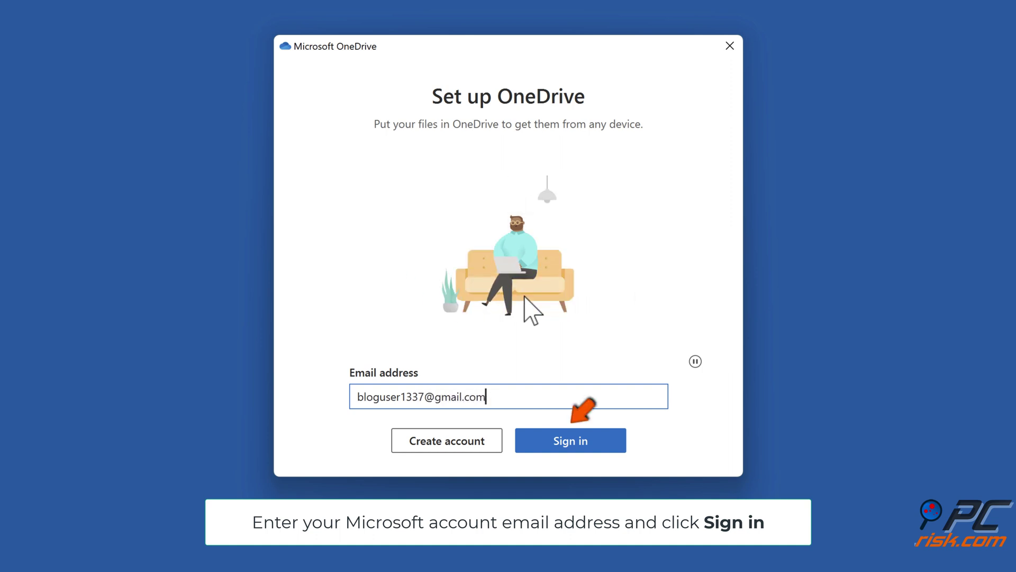
Step: Sign in with the account's e-mail address and accept the privacy and diagnostic data notices
left_click(570, 449)
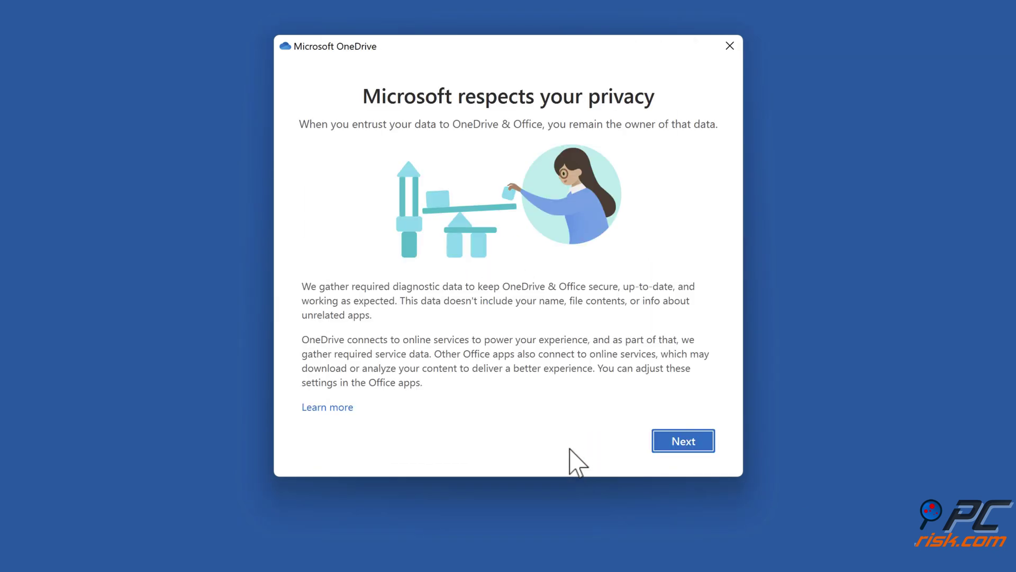
left_click(679, 445)
left_click(679, 443)
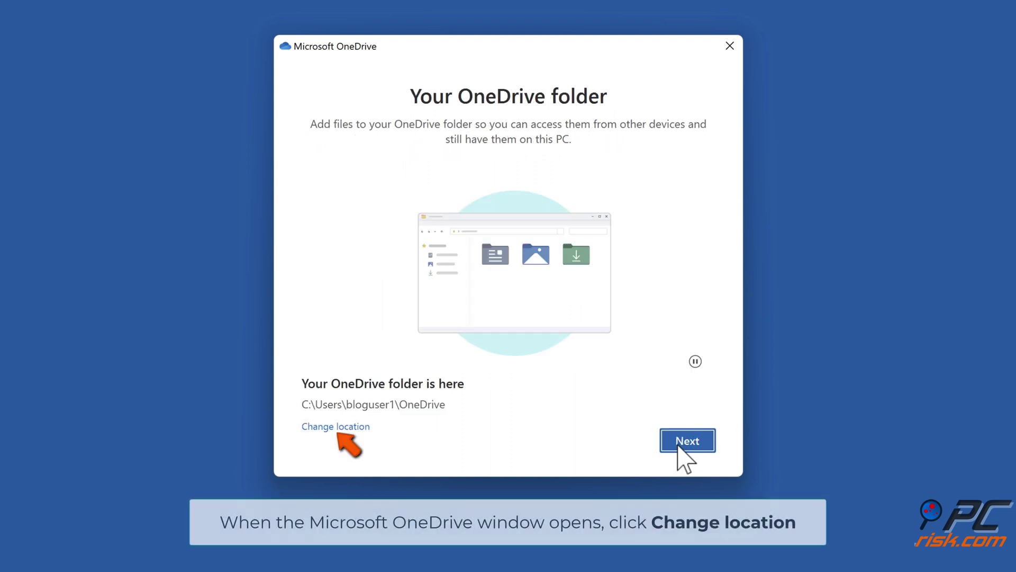
Step: Change the OneDrive folder location to Local Disk (E:), making it E:\OneDrive
left_click(339, 428)
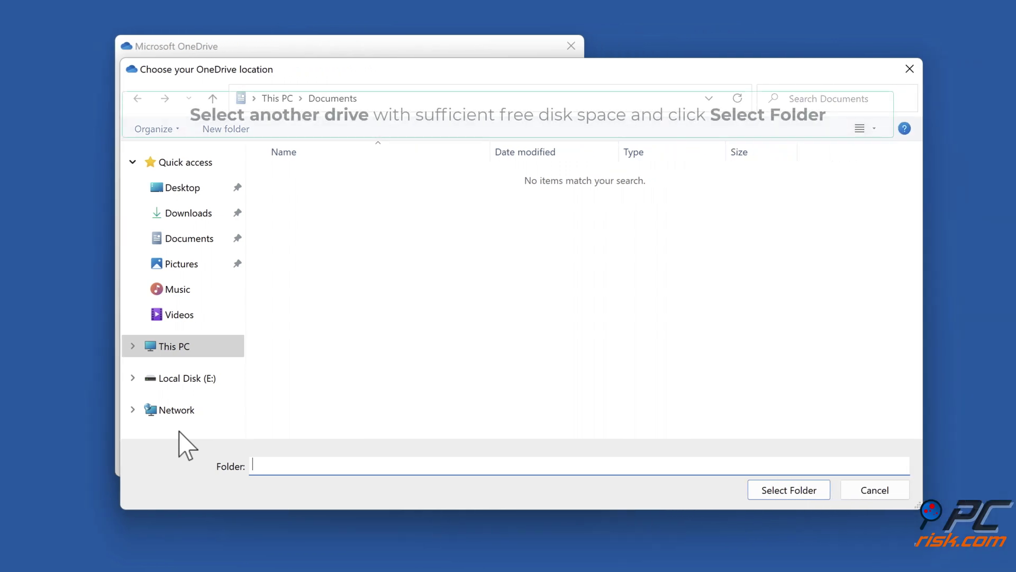
left_click(171, 346)
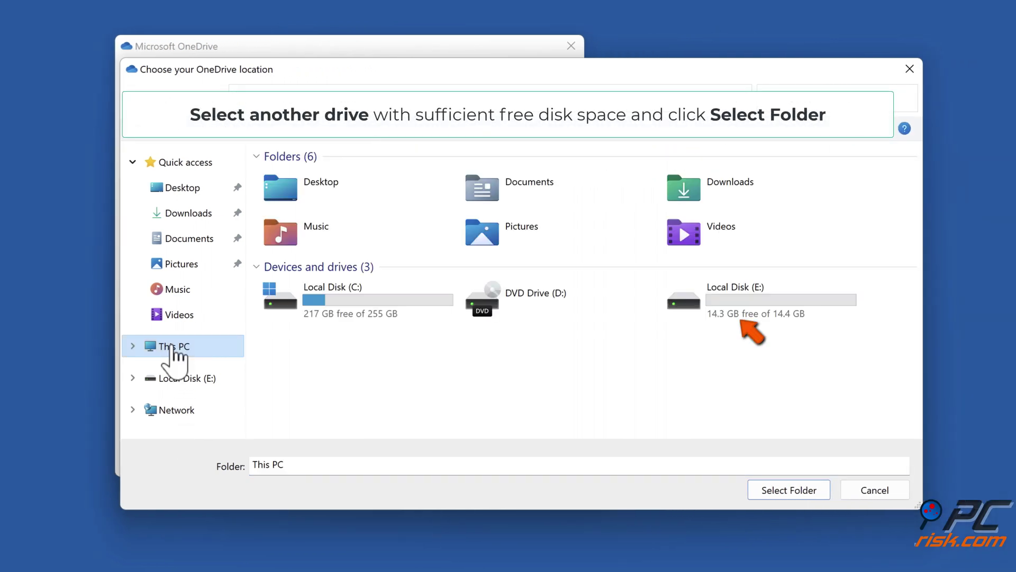
left_click(741, 315)
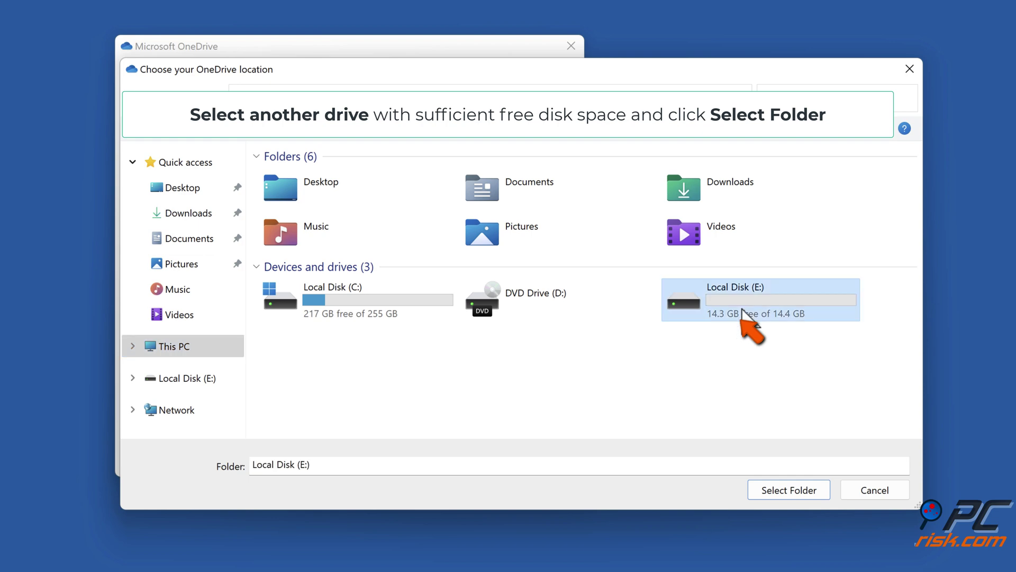
left_click(787, 491)
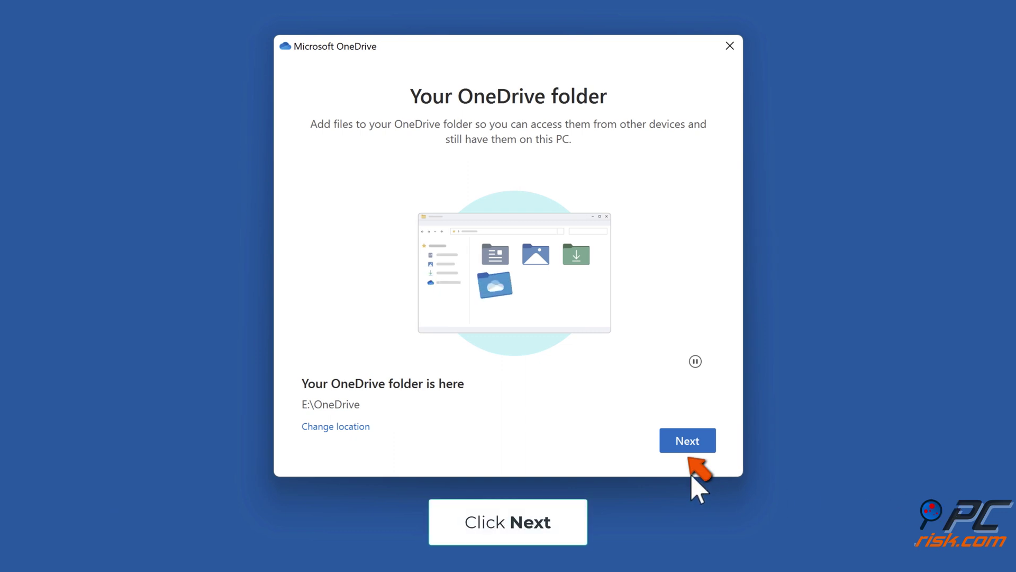
Step: Accept the E:\OneDrive location, back up Desktop, Documents and Pictures, and decline premium
left_click(690, 447)
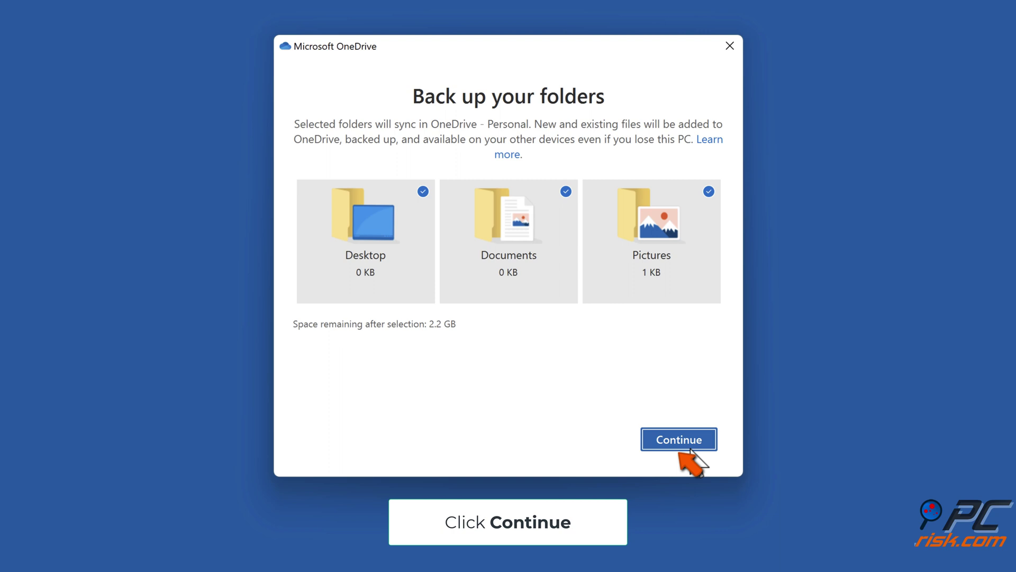
left_click(691, 447)
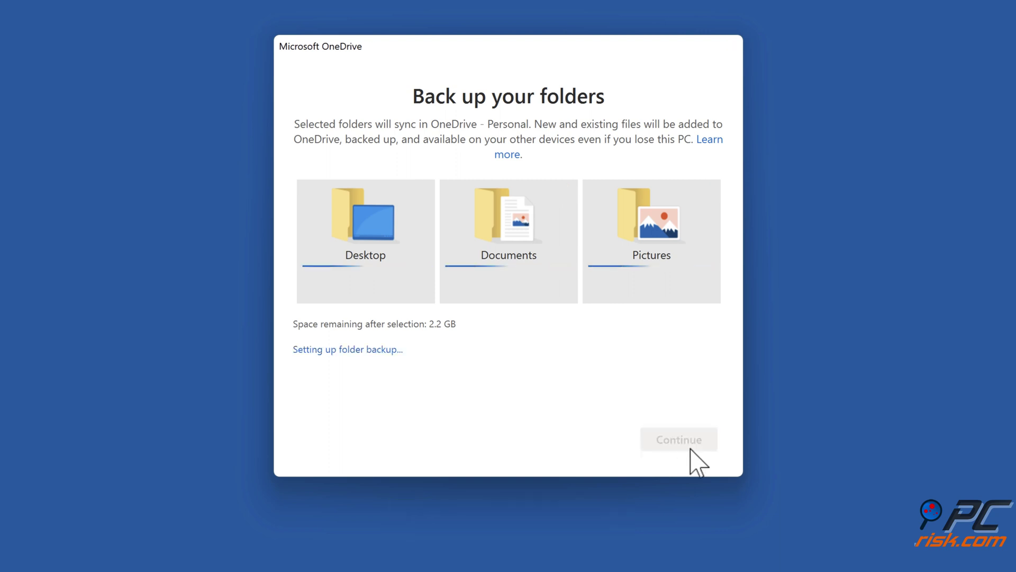
left_click(575, 444)
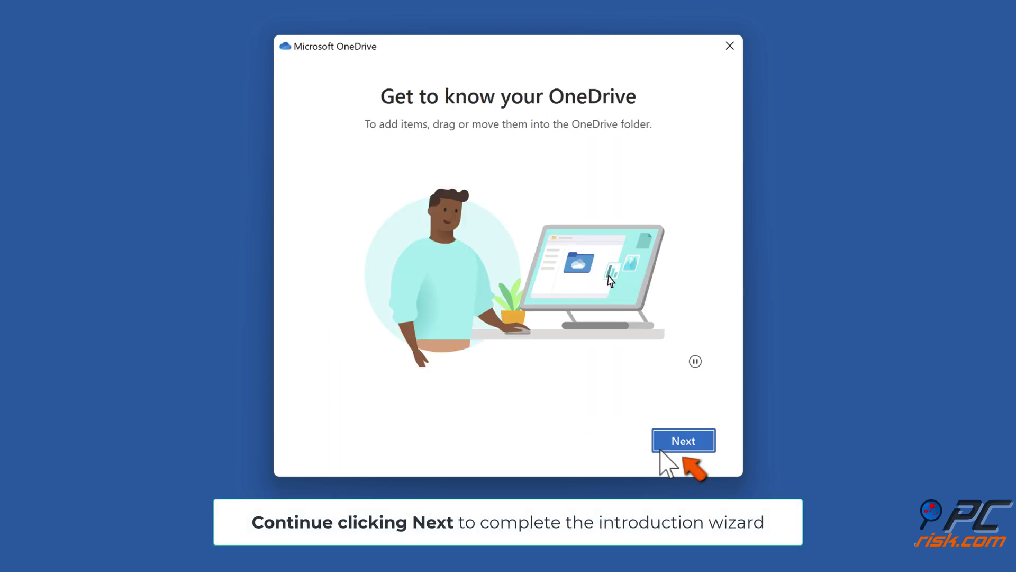
Step: Skip the introduction tour and mobile app offer, finish setup and close the opened OneDrive folder
left_click(672, 442)
left_click(683, 442)
left_click(683, 442)
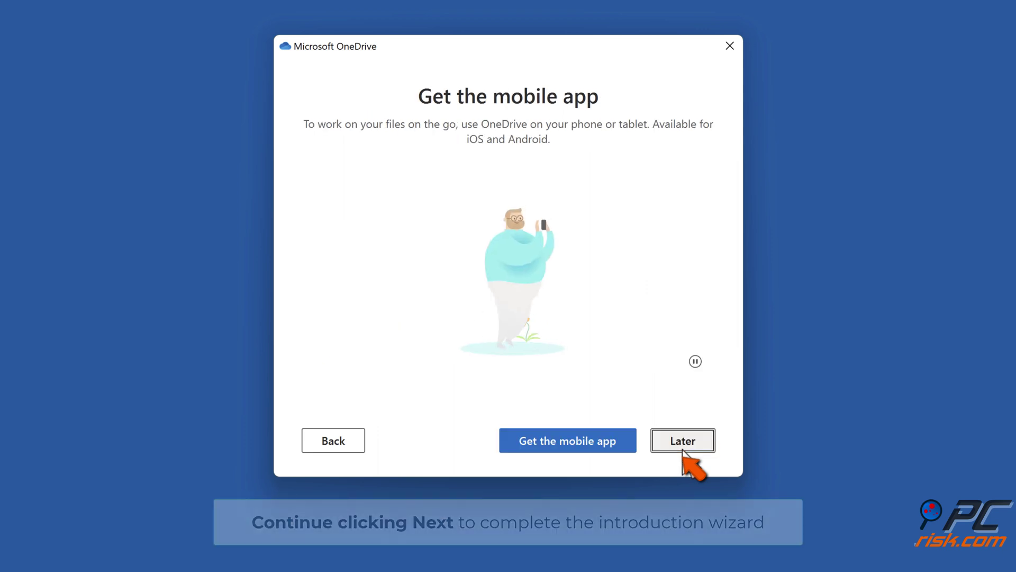
left_click(682, 449)
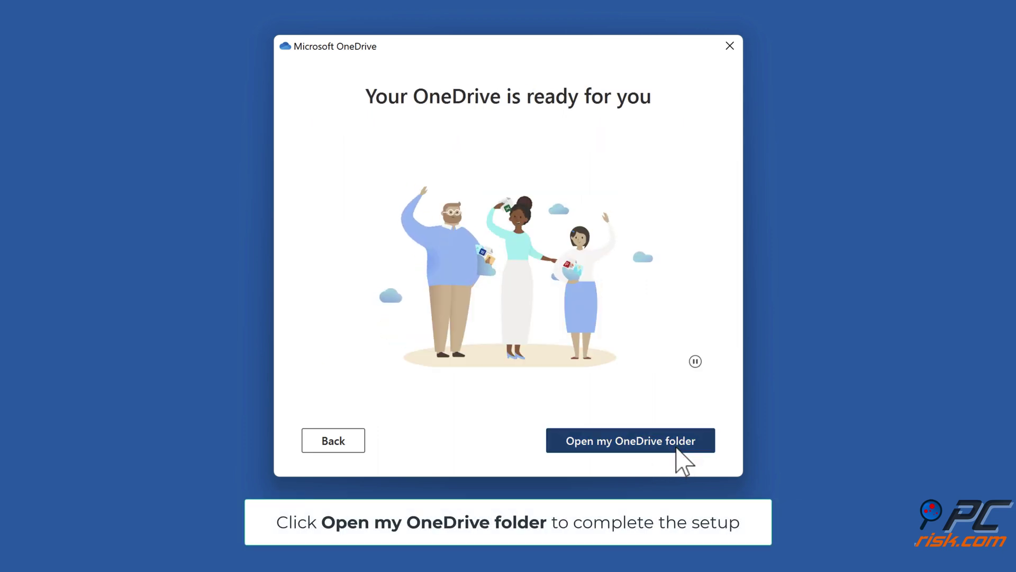
left_click(677, 448)
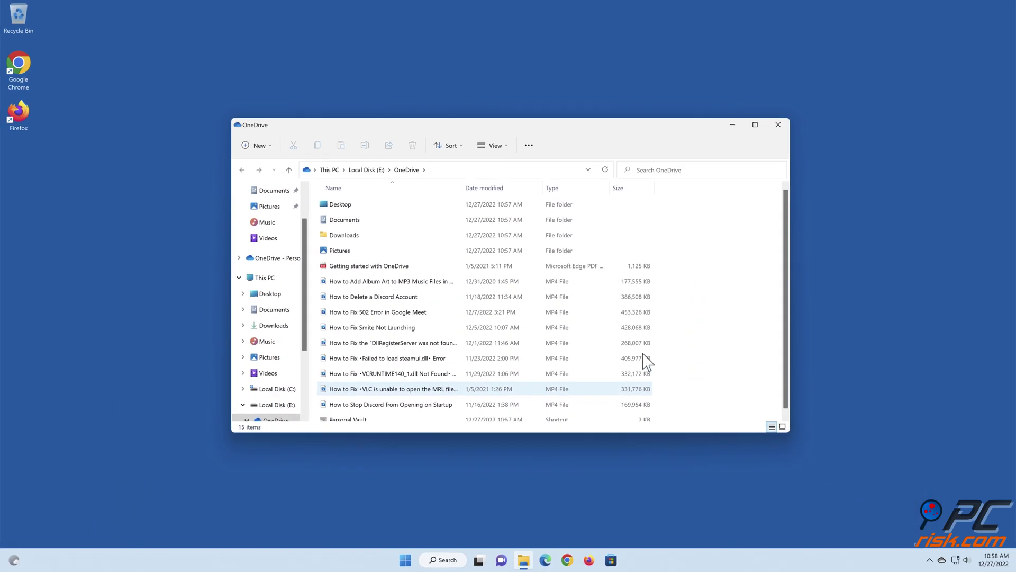
left_click(778, 125)
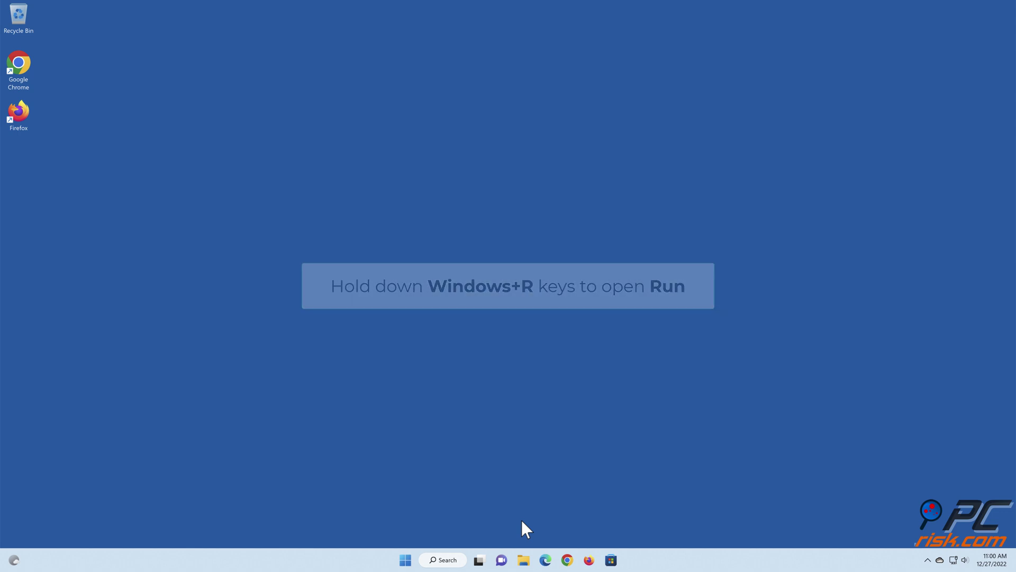
Step: Run %localappdata%\microsoft\onedrive\onedrive.exe /reset from Run, then close the reopened OneDrive - Personal folder
key("super+r")
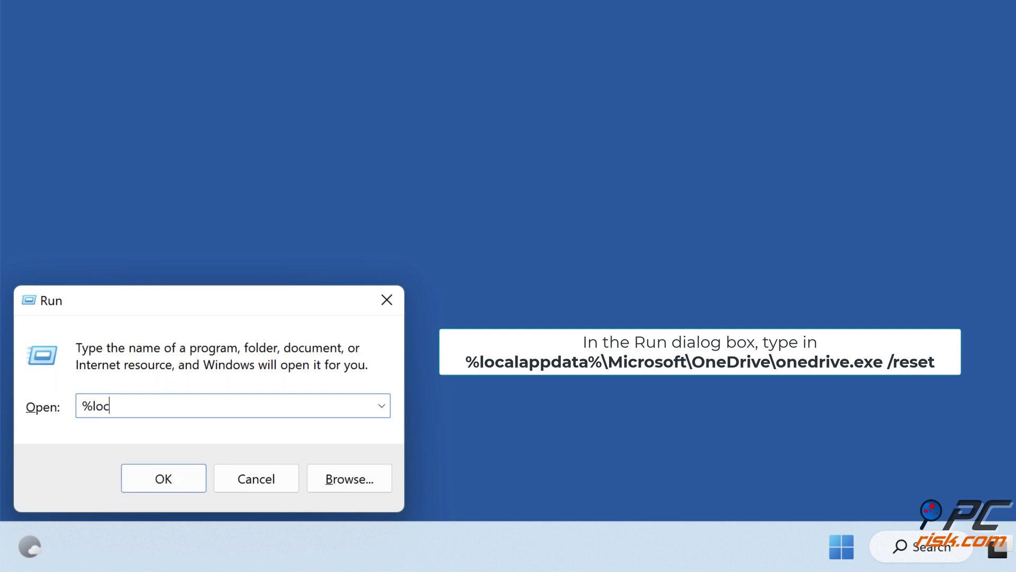
type("%localappdata%\\mic")
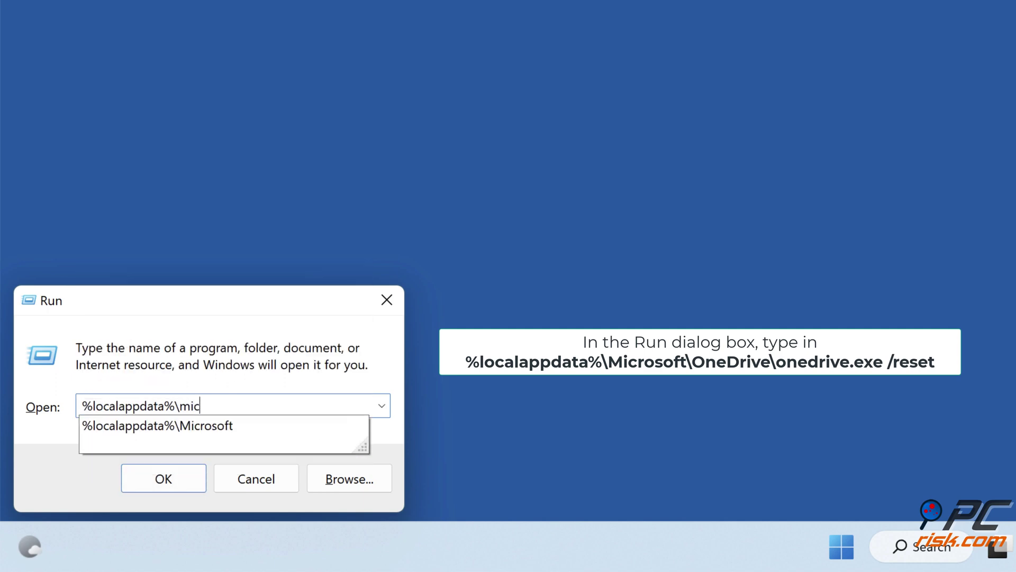
type("rosoft\\onedrive\\")
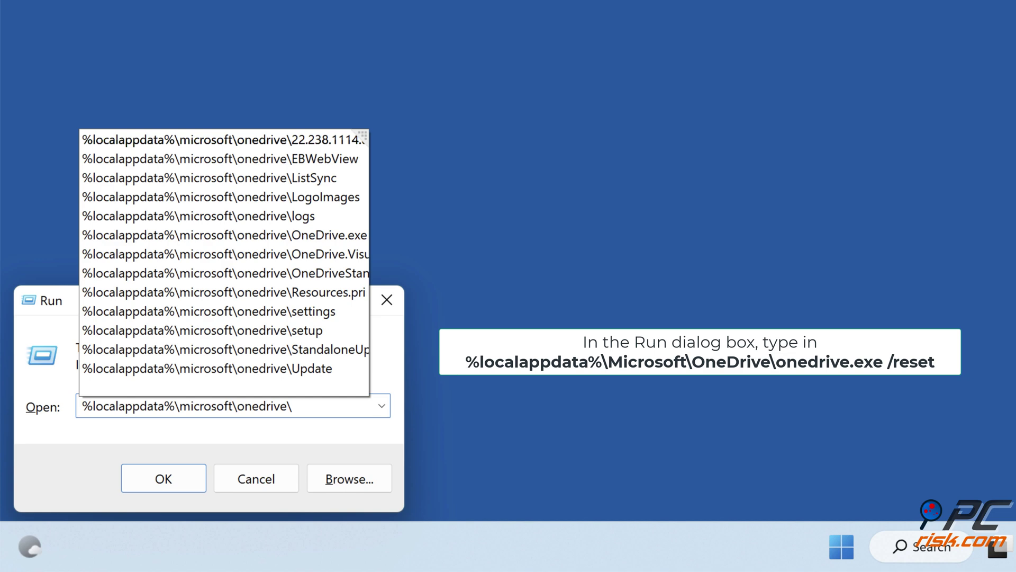
type("onedrive.exe")
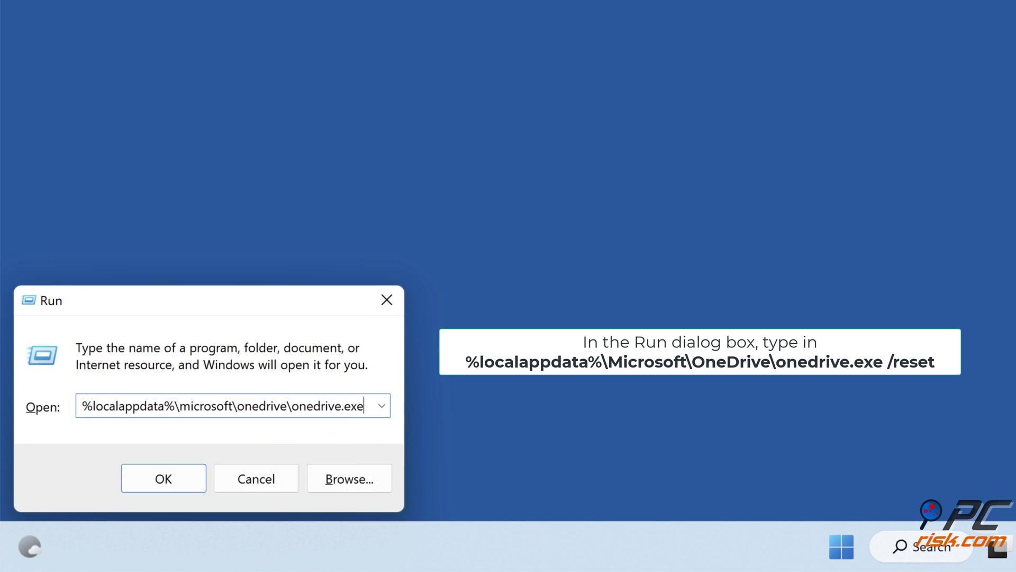
type(" /reset")
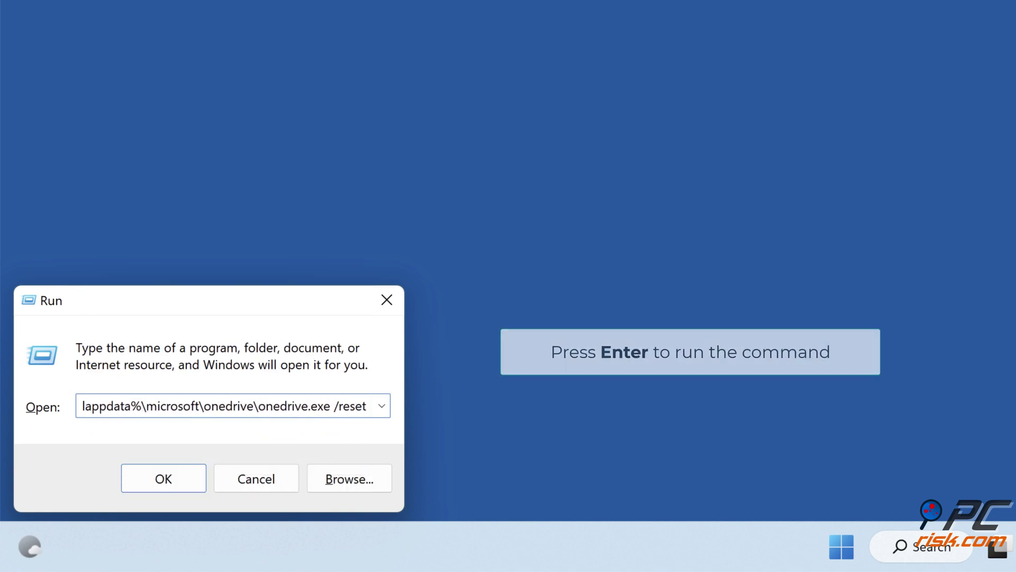
key("Return")
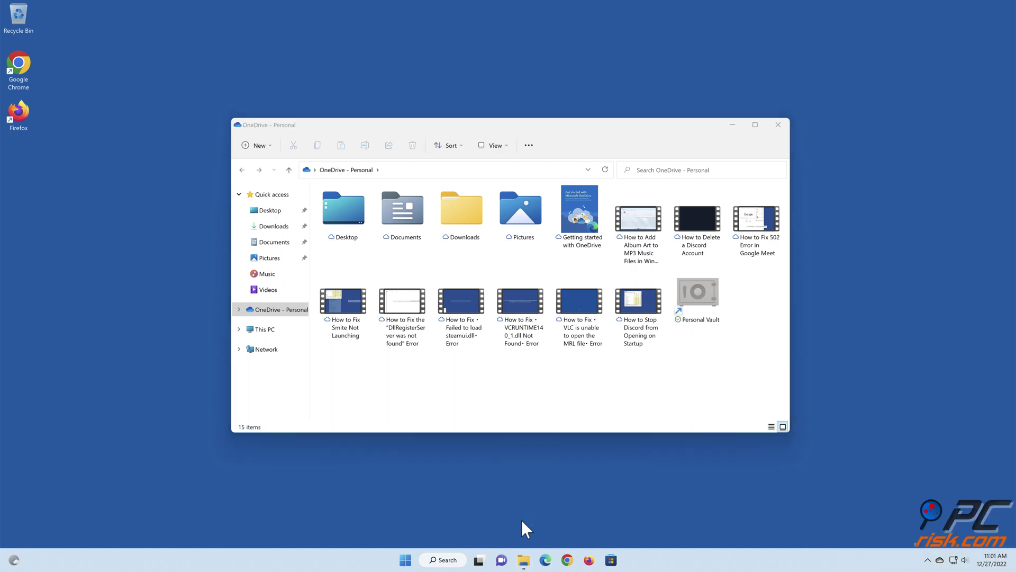
left_click(776, 127)
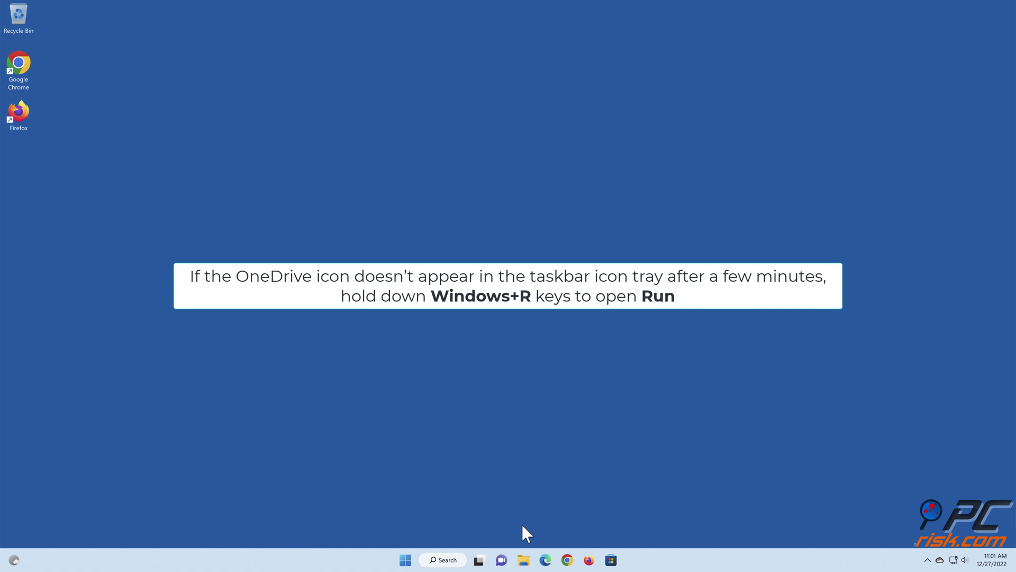
Step: Launch %localappdata%\microsoft\onedrive\onedrive.exe from Run, replacing the previous command
key("super+r")
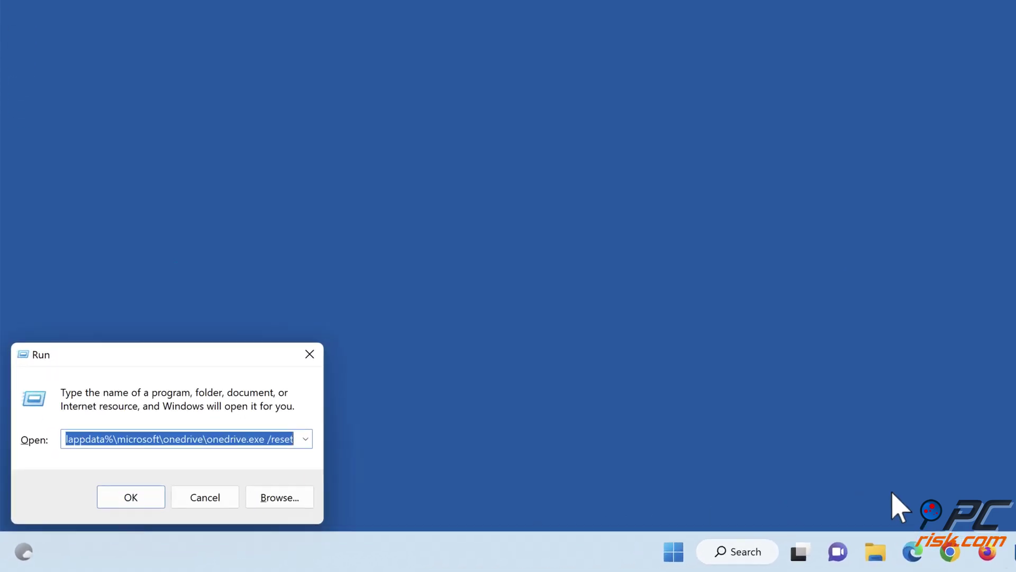
key("BackSpace")
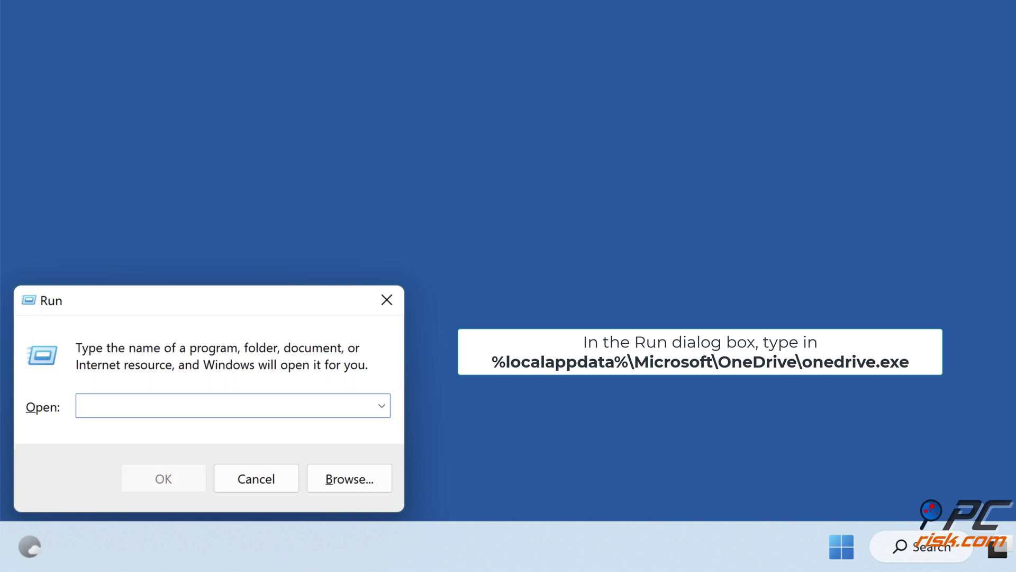
type("%local")
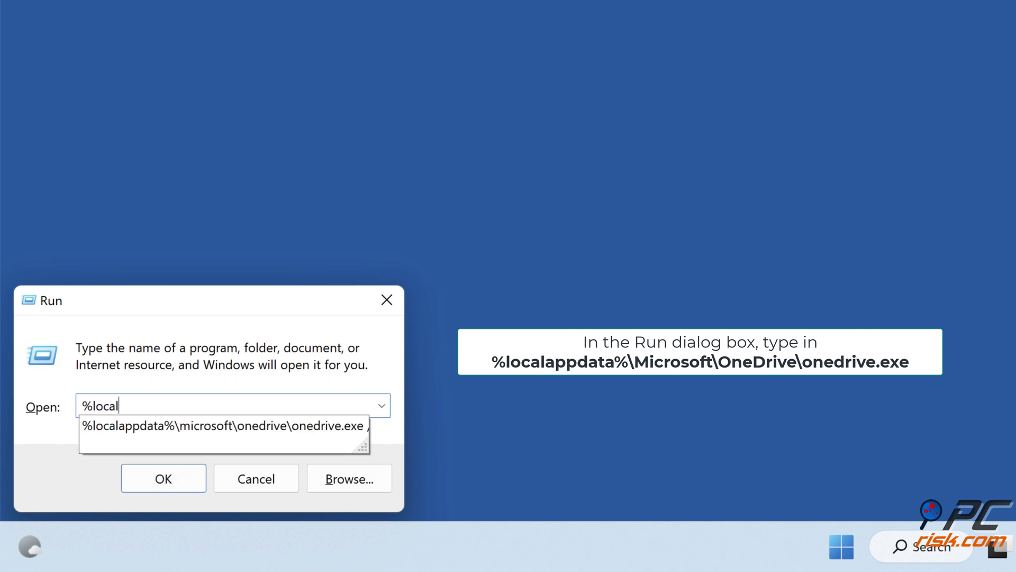
type("appdata%\\micro")
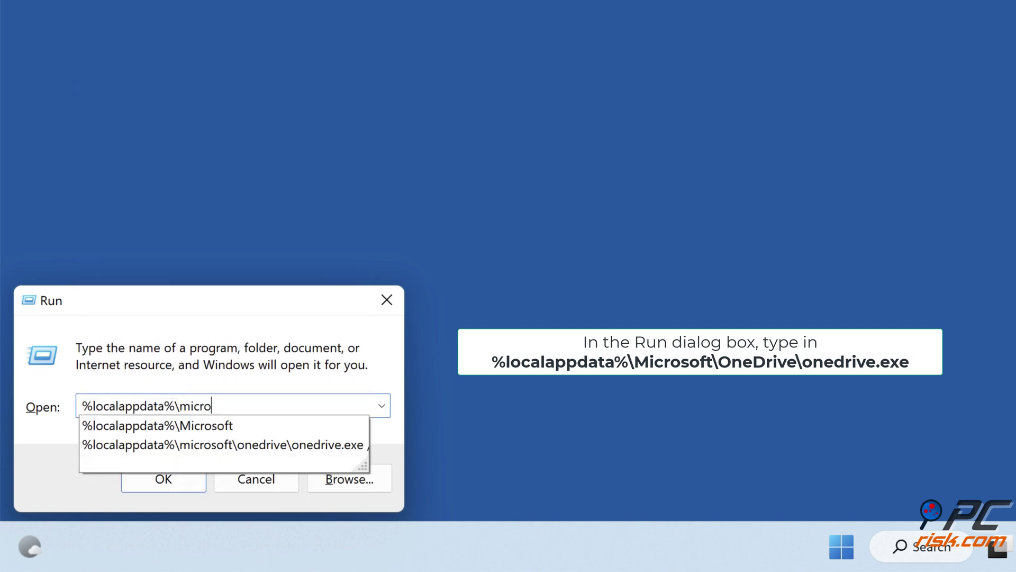
type("soft\\onedrive\\on")
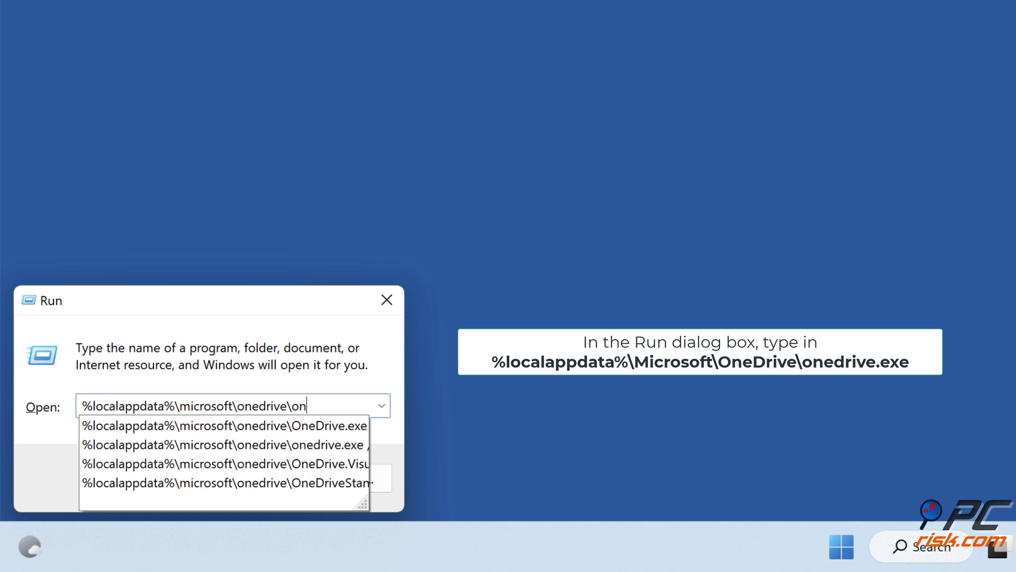
type("edrive.exe")
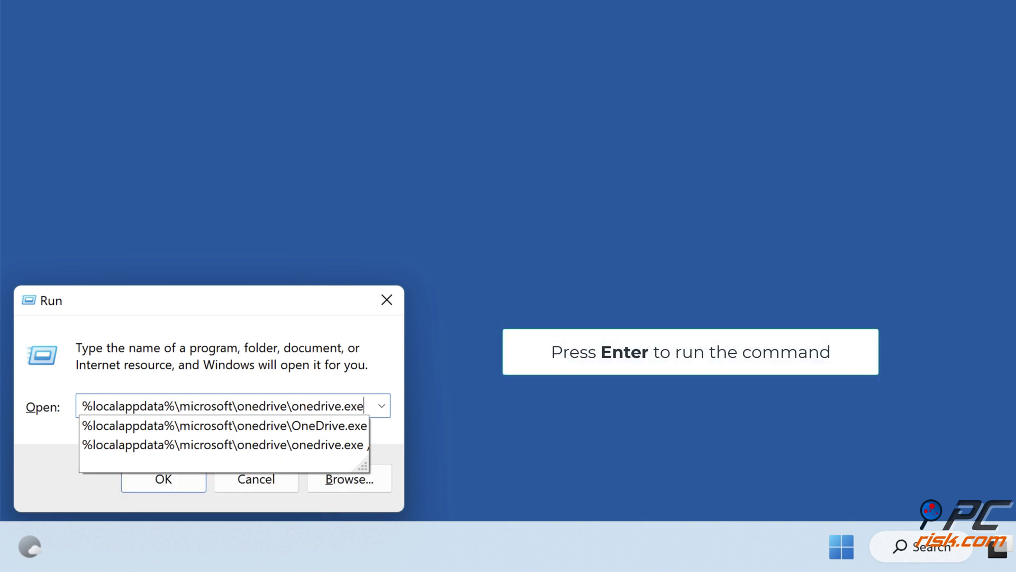
key("Return")
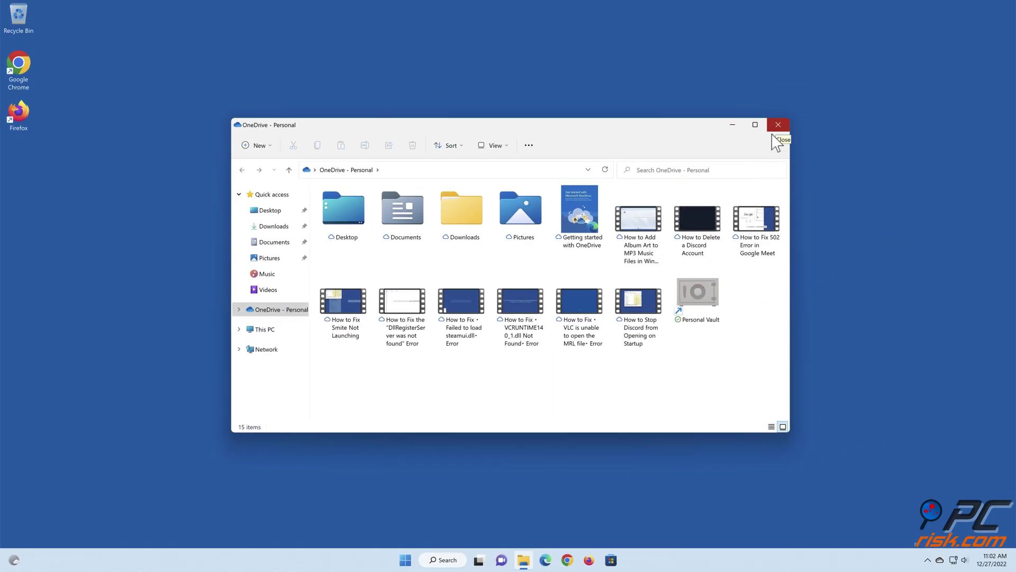
Step: Close the OneDrive - Personal folder window and restart the PC from the Start menu
left_click(773, 134)
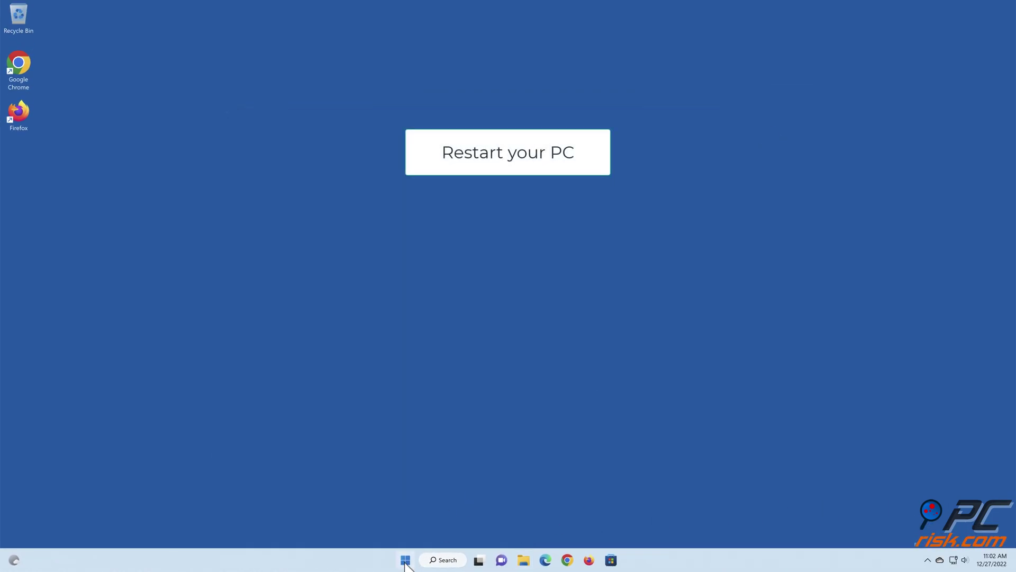
left_click(405, 560)
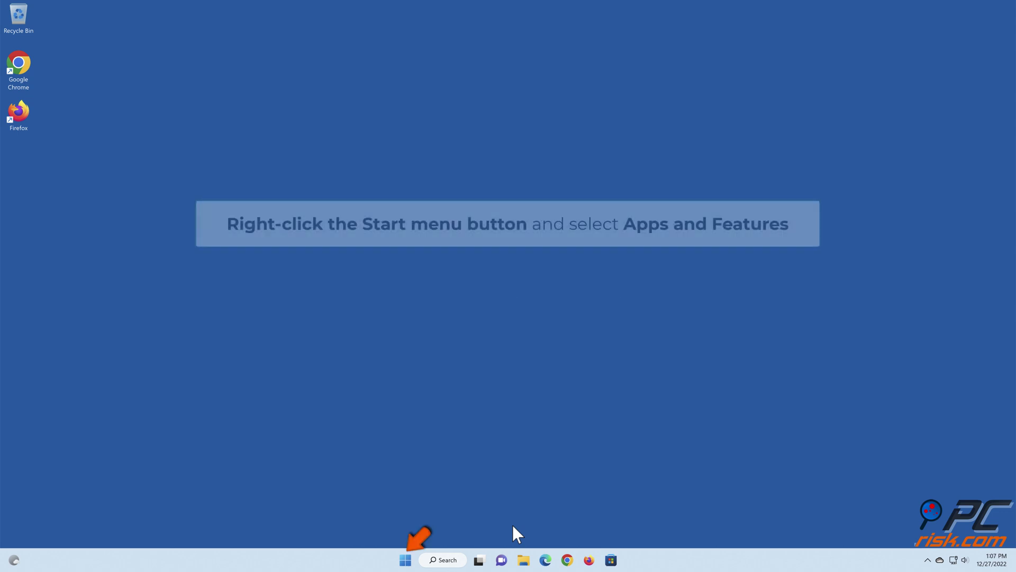
Step: Open Apps and Features from the Start button's right-click menu
right_click(407, 564)
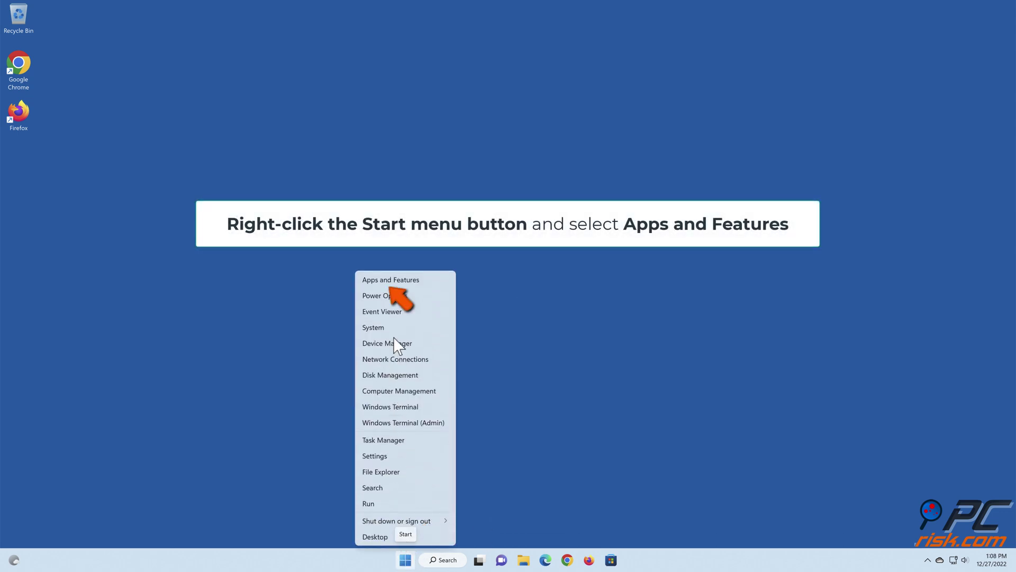
left_click(390, 280)
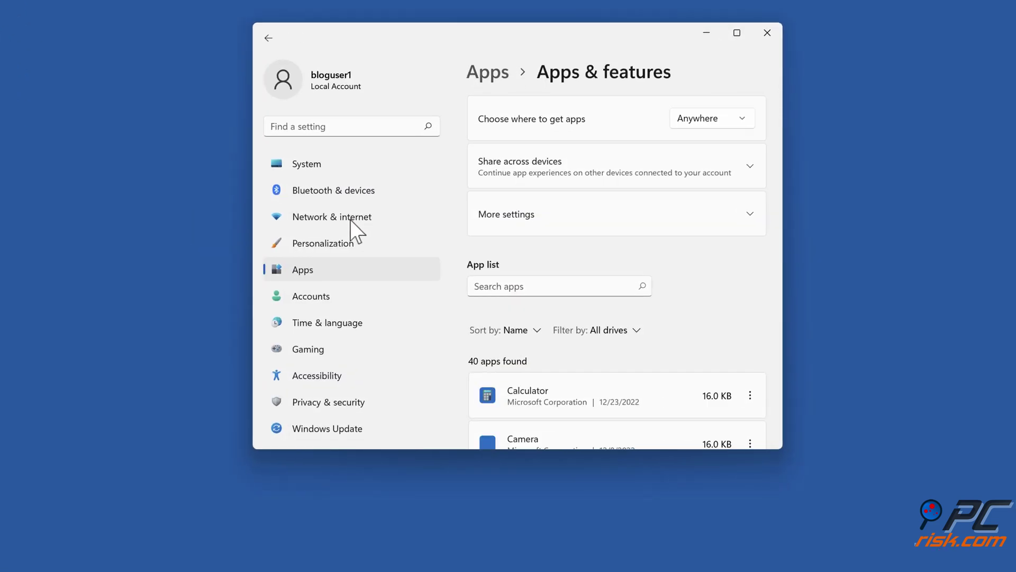
Step: Uninstall Microsoft OneDrive from the installed apps list and close Settings
scroll(740, 275, "down", 10)
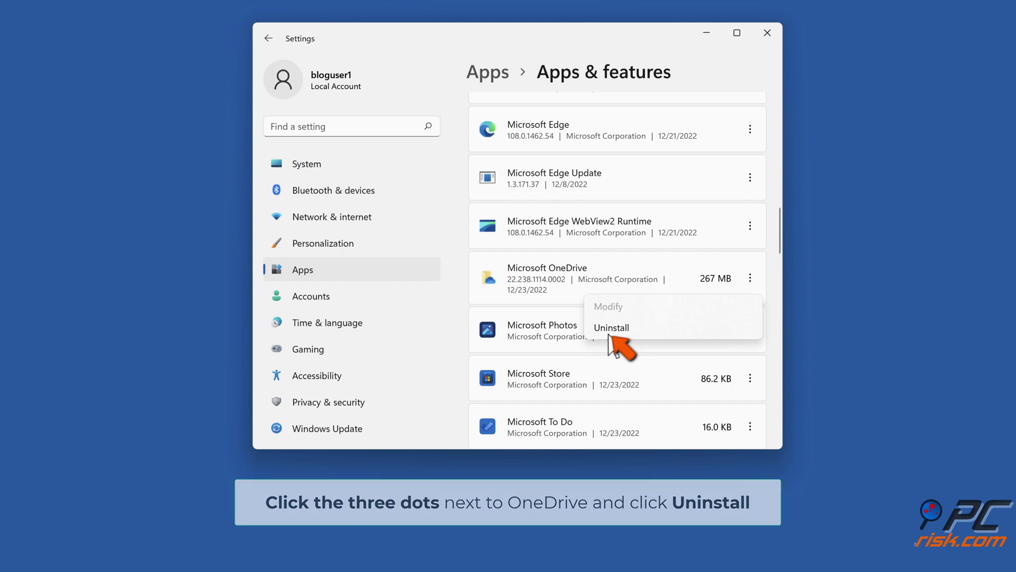
left_click(606, 333)
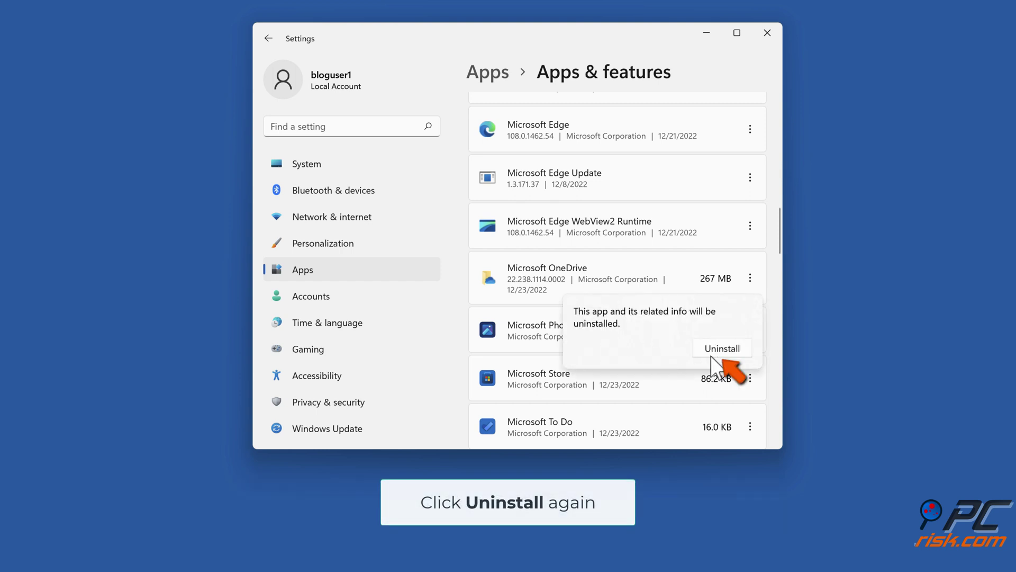
left_click(721, 350)
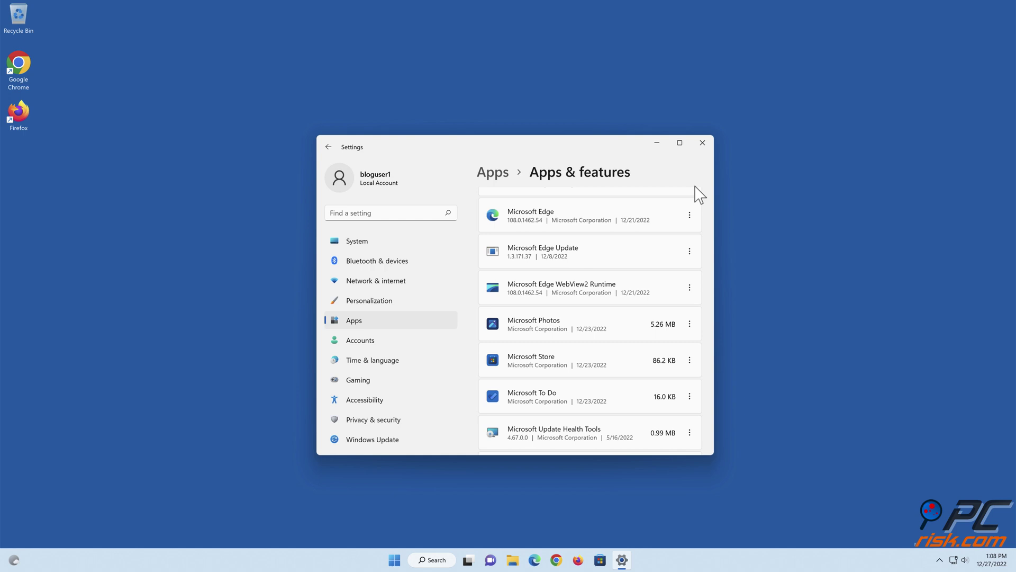
left_click(703, 143)
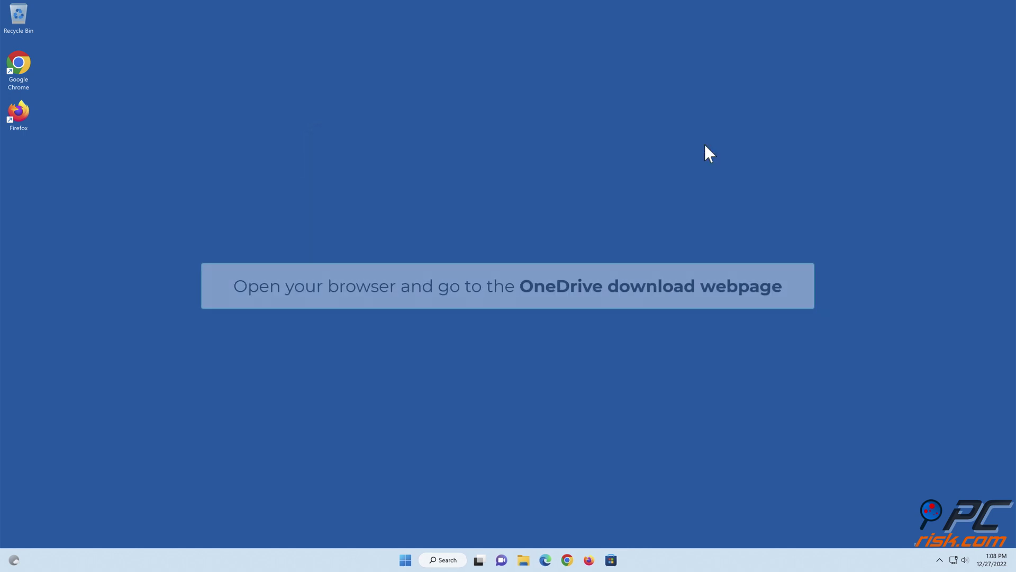
Step: In Edge, go to the pasted OneDrive download page, download OneDriveSetup.exe and run it
left_click(546, 560)
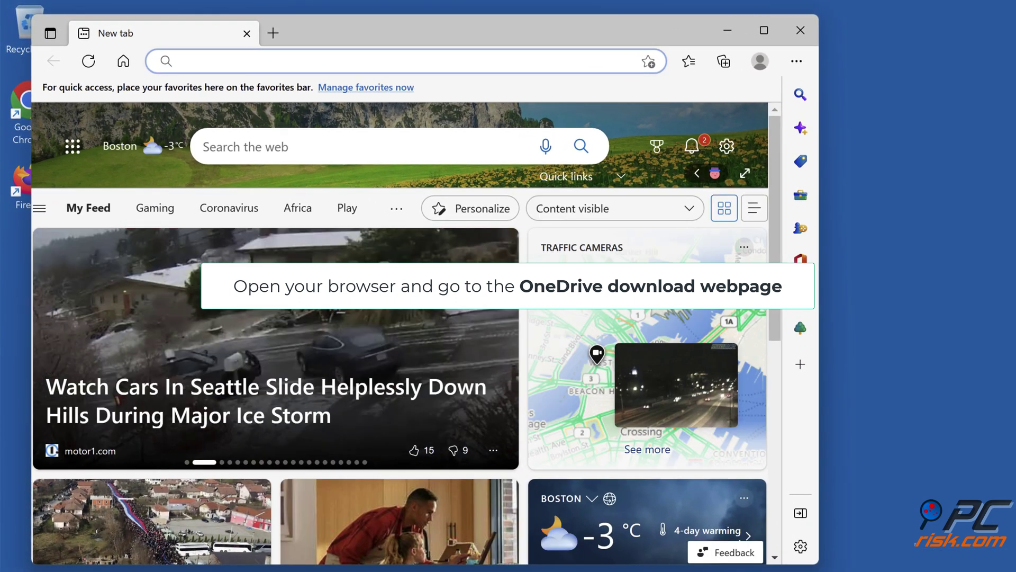
type("https://www.microsoft.com/en-us/microsoft-365/onedrive/download")
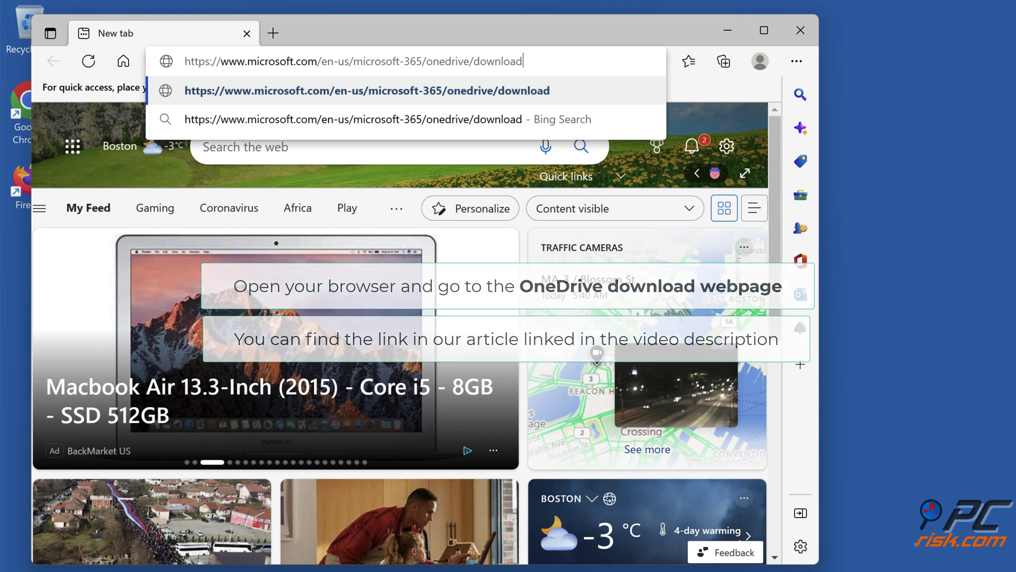
key("Return")
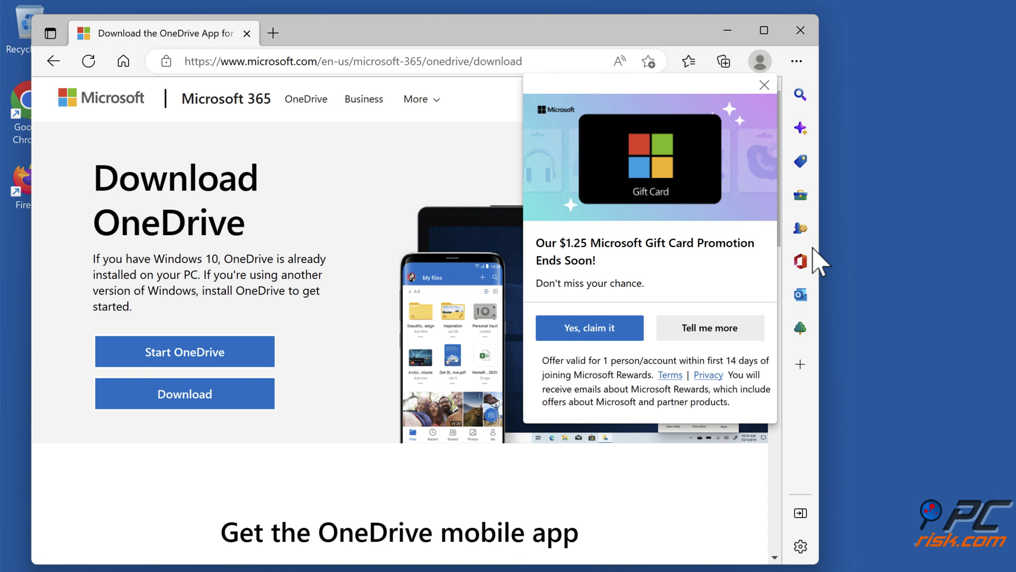
left_click(765, 84)
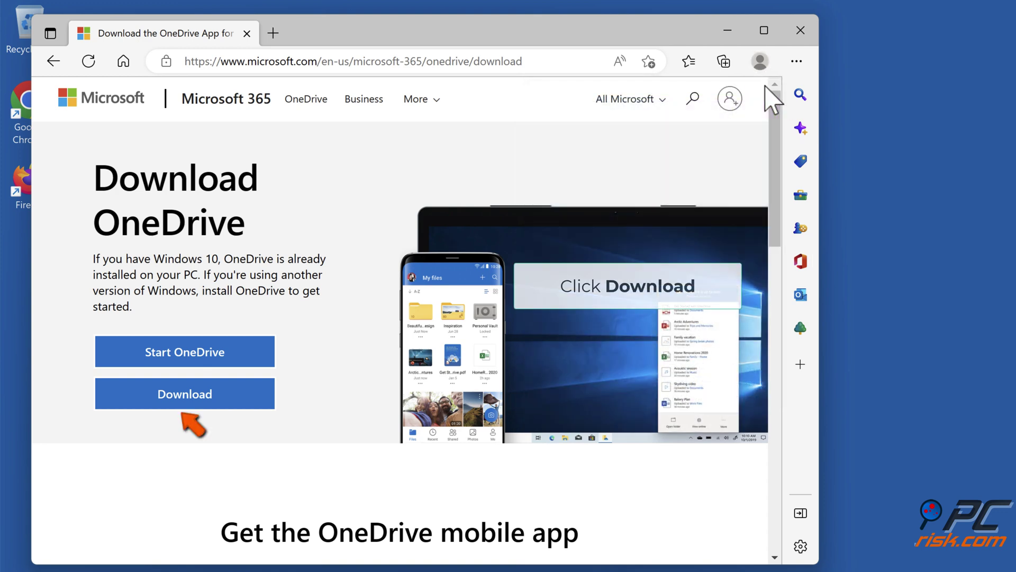
left_click(183, 406)
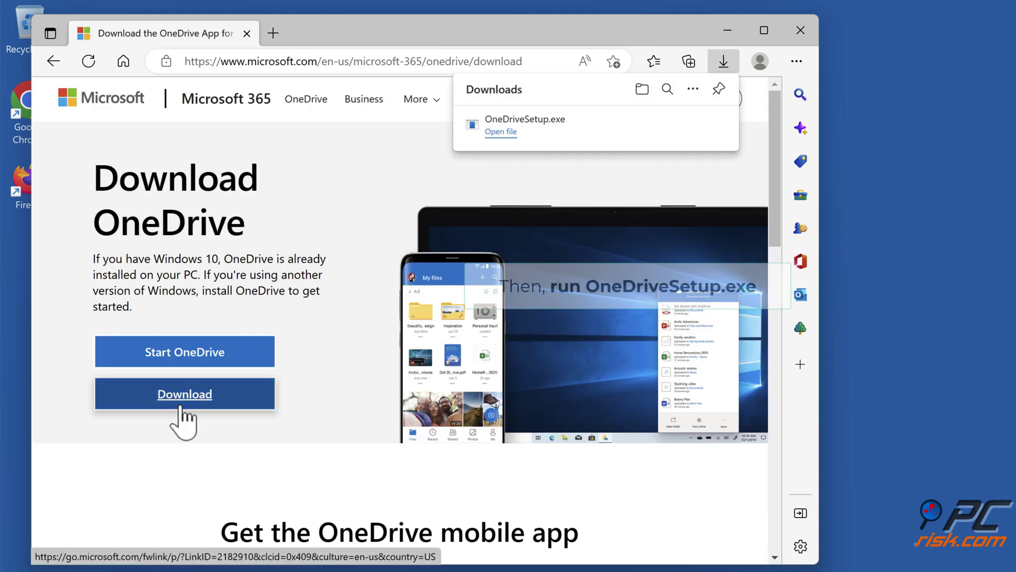
left_click(495, 132)
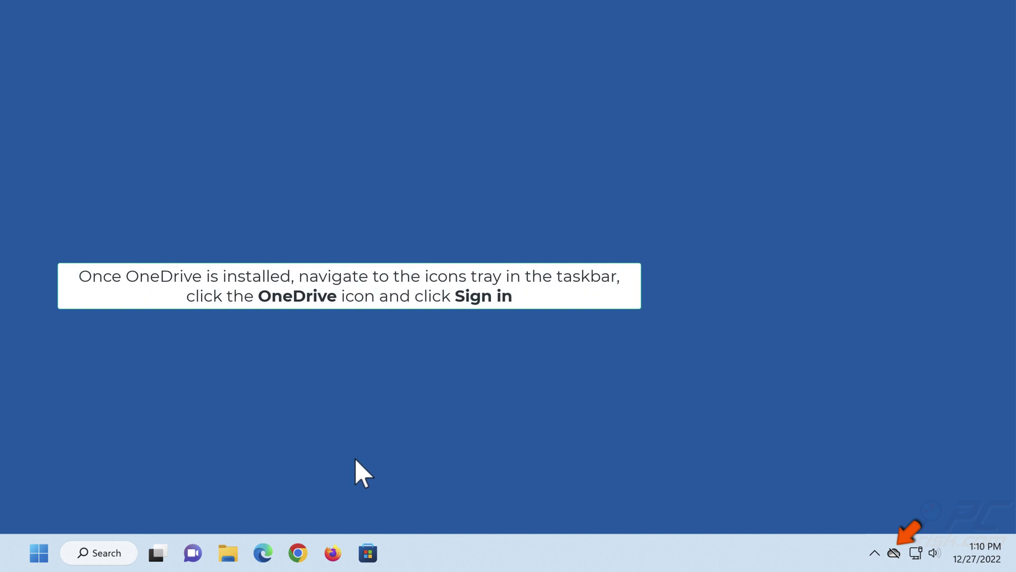
Step: Sign in to OneDrive from the taskbar flyout with the account's e-mail address
left_click(894, 553)
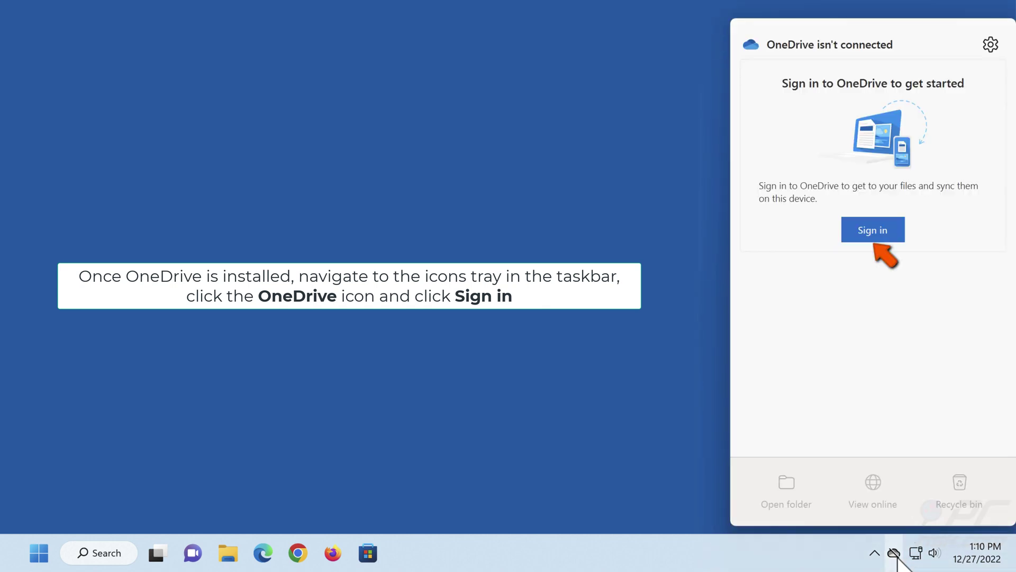
left_click(872, 238)
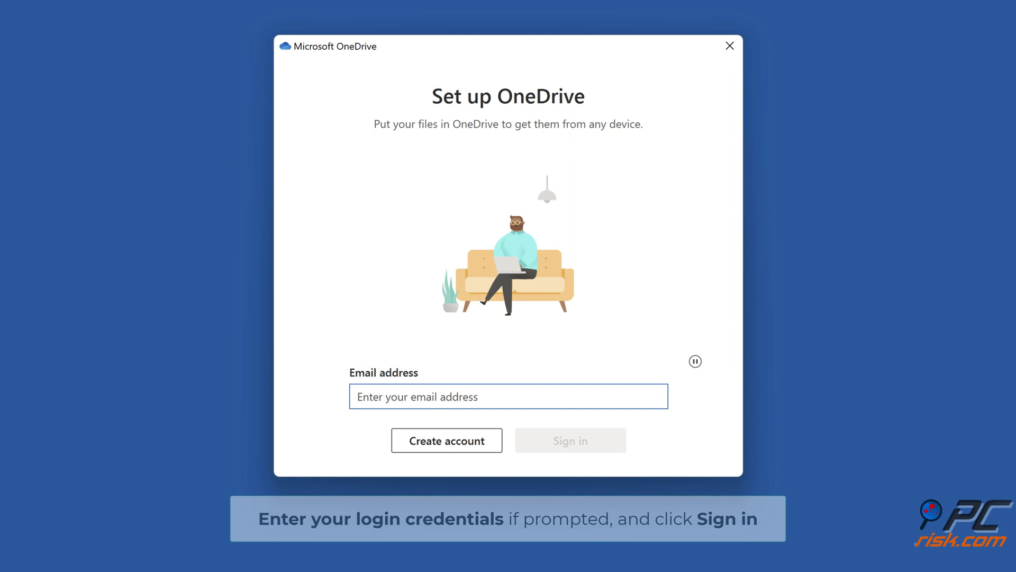
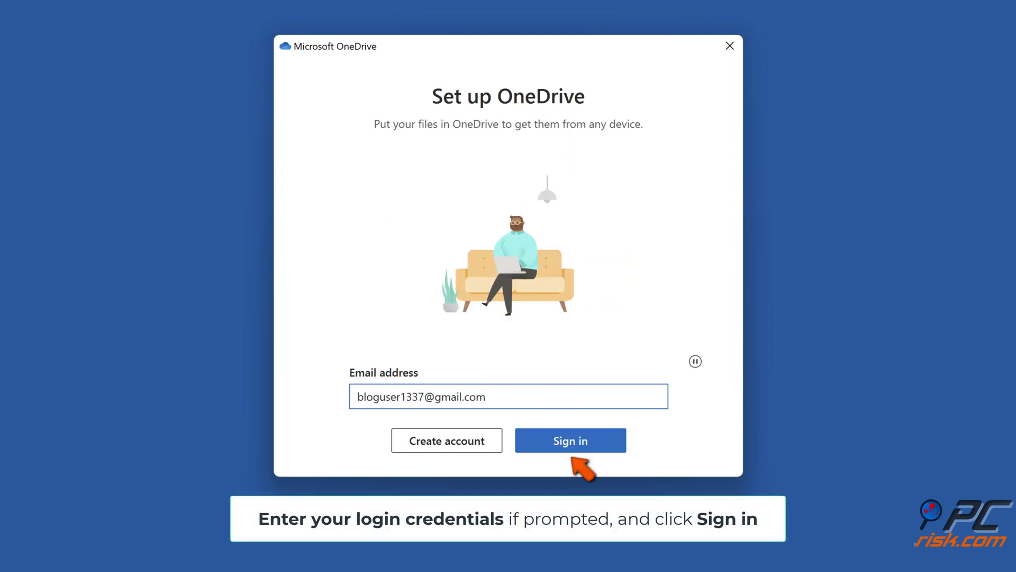
left_click(568, 452)
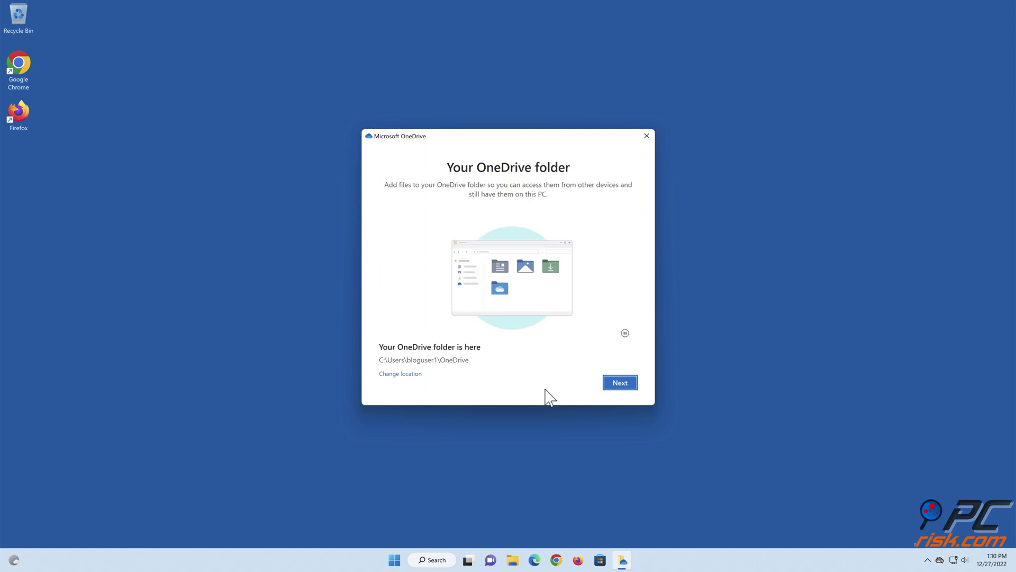
Step: Reuse the existing OneDrive folder, skip the upgrade, tips and mobile app pages, then close the folder
left_click(618, 387)
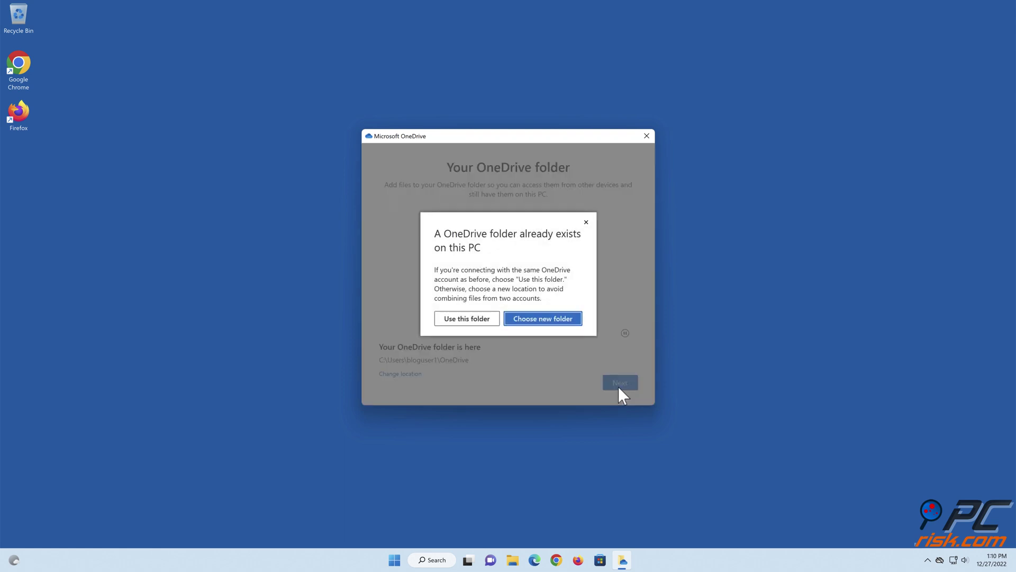
left_click(470, 320)
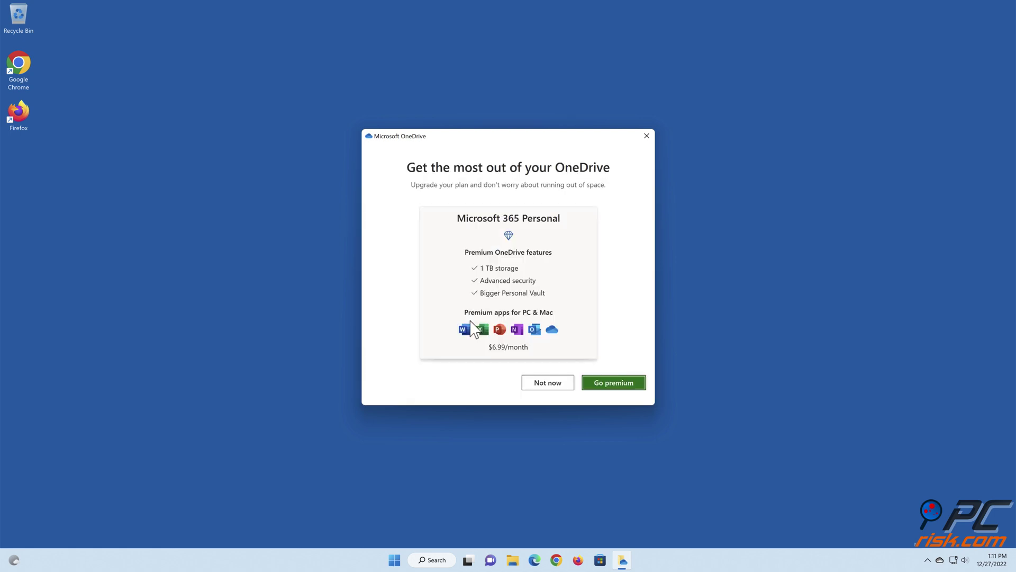
left_click(547, 386)
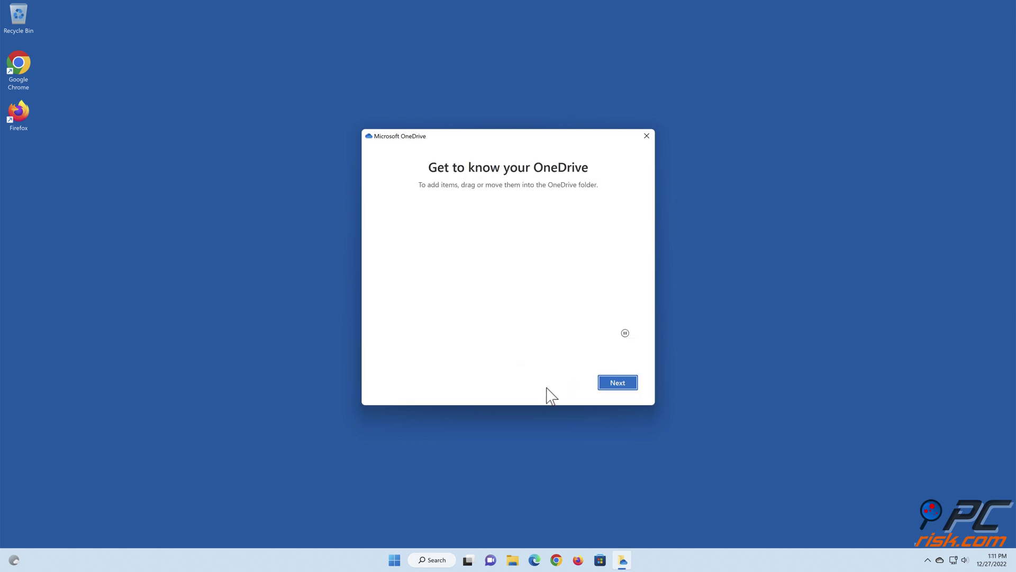
left_click(618, 384)
left_click(618, 384)
left_click(617, 386)
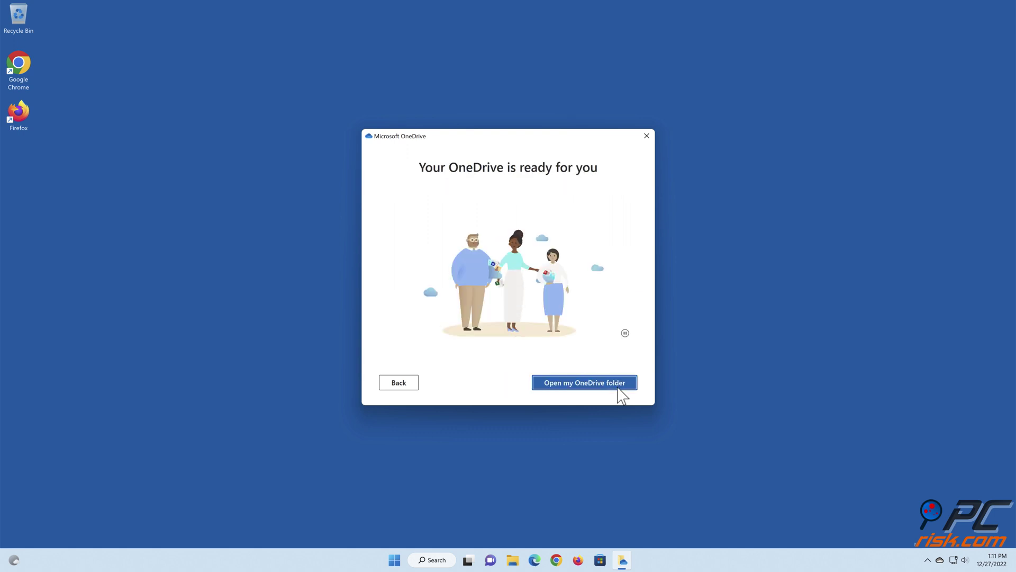
left_click(617, 387)
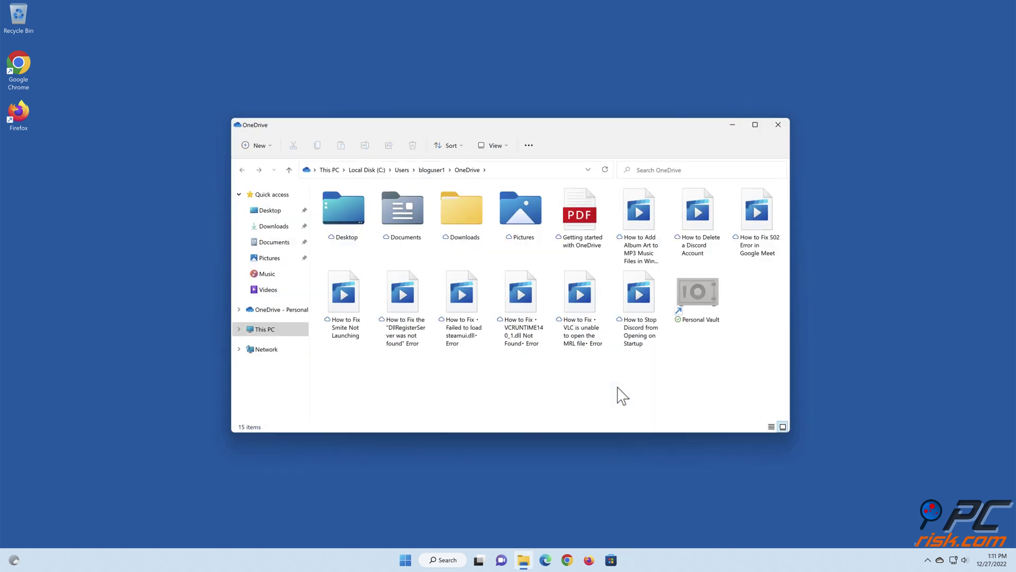
left_click(778, 125)
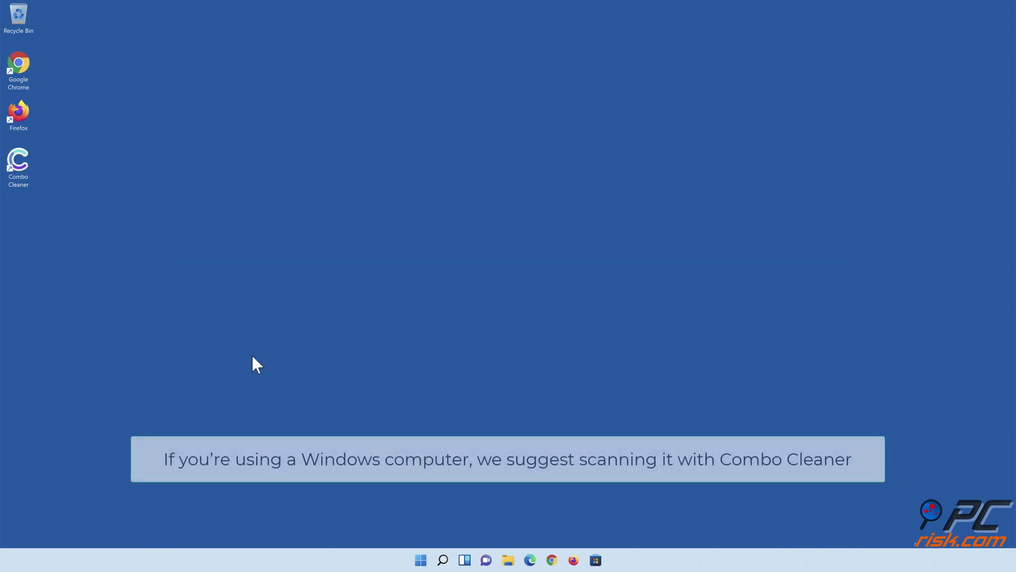
Step: Launch Combo Cleaner, run a scan, and move all 323 detected threats to quarantine
double_click(26, 180)
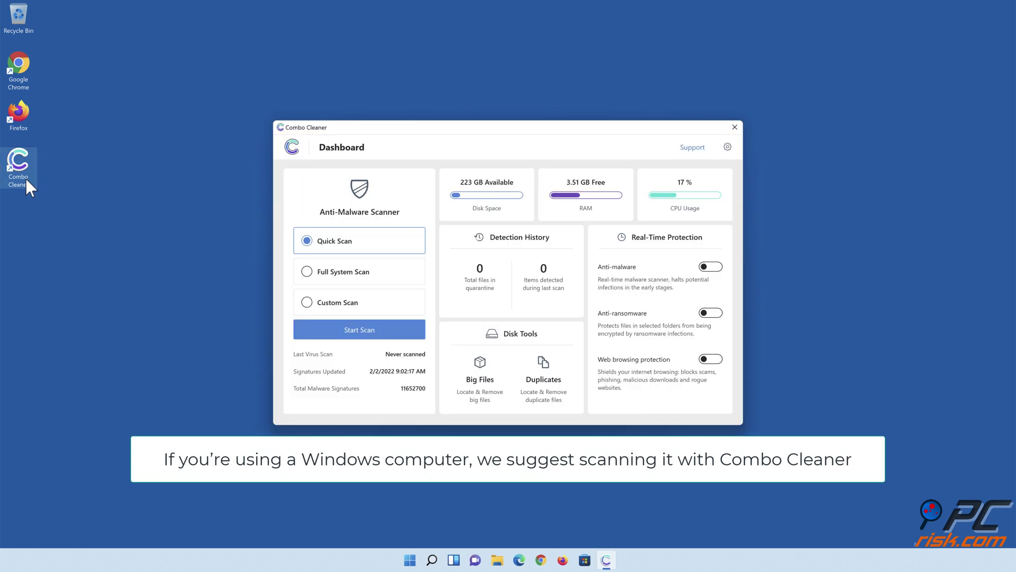
left_click(359, 331)
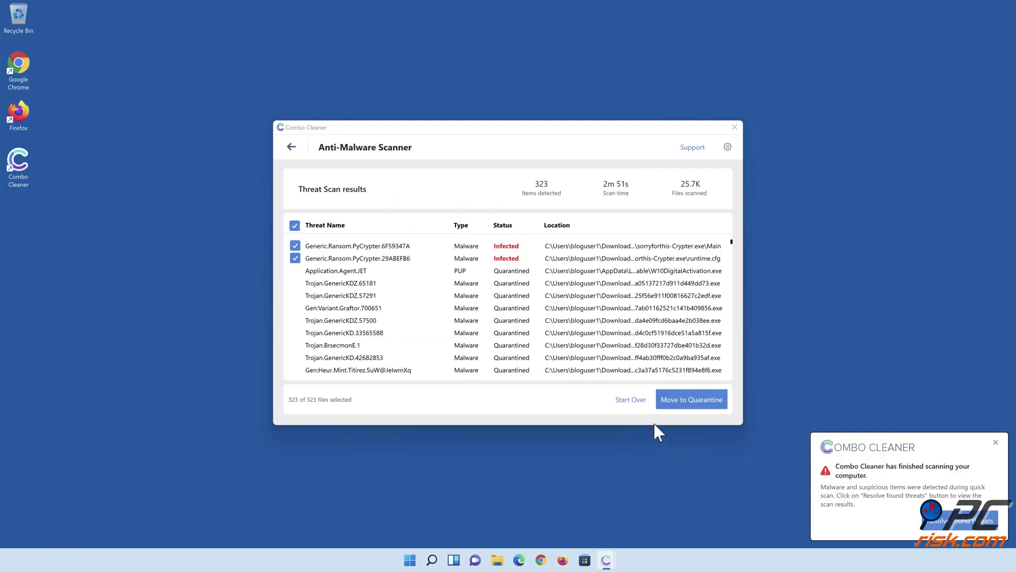
left_click(688, 402)
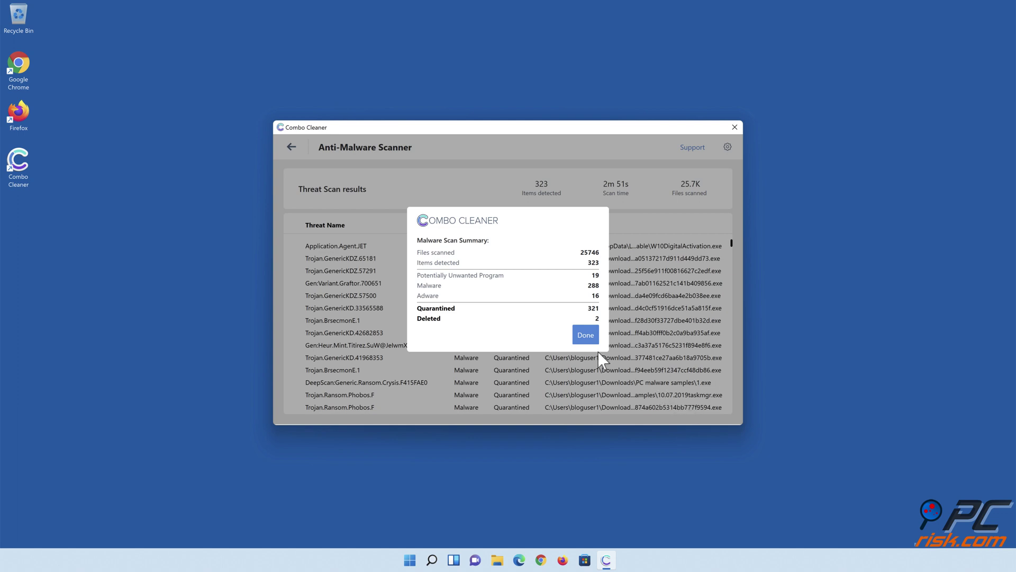
left_click(584, 336)
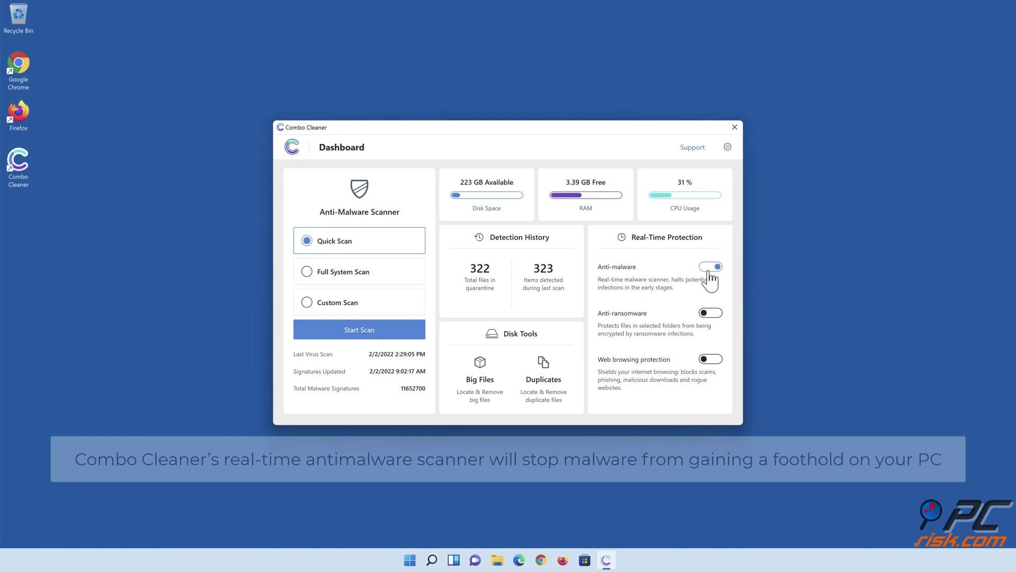
Step: Enable anti-ransomware protection for the Libraries > Documents folder and return to the dashboard
left_click(711, 315)
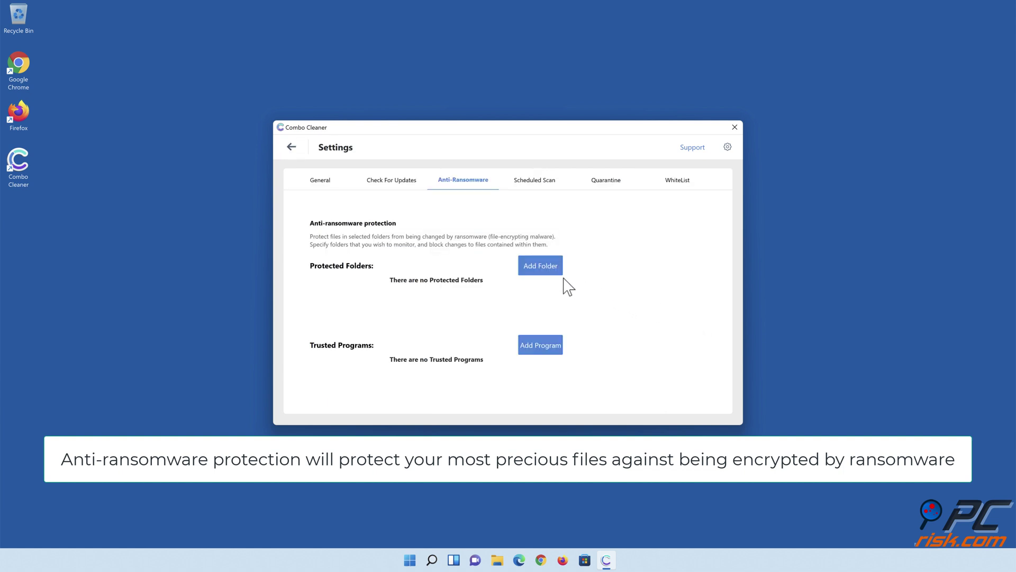
left_click(542, 271)
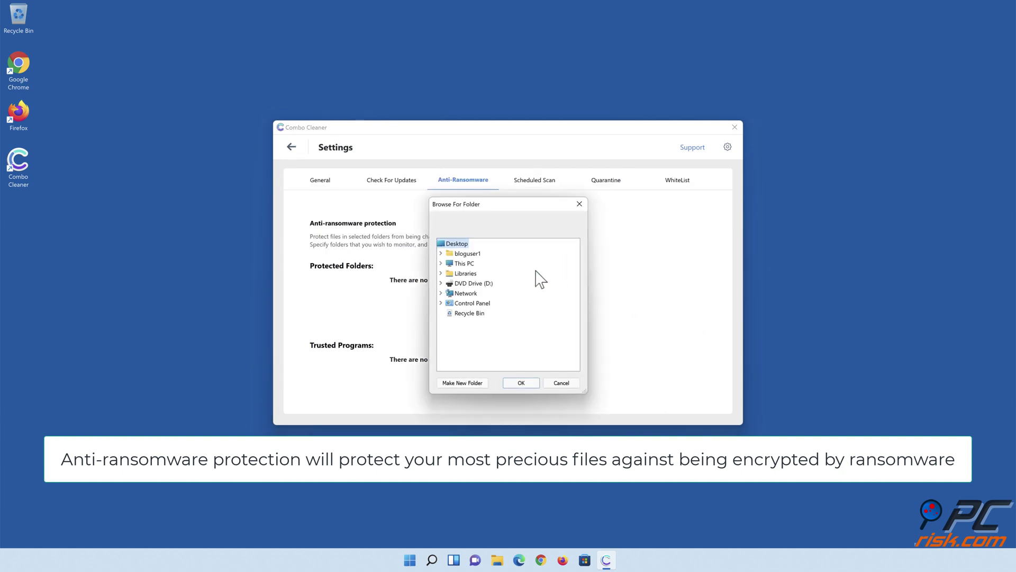
left_click(441, 273)
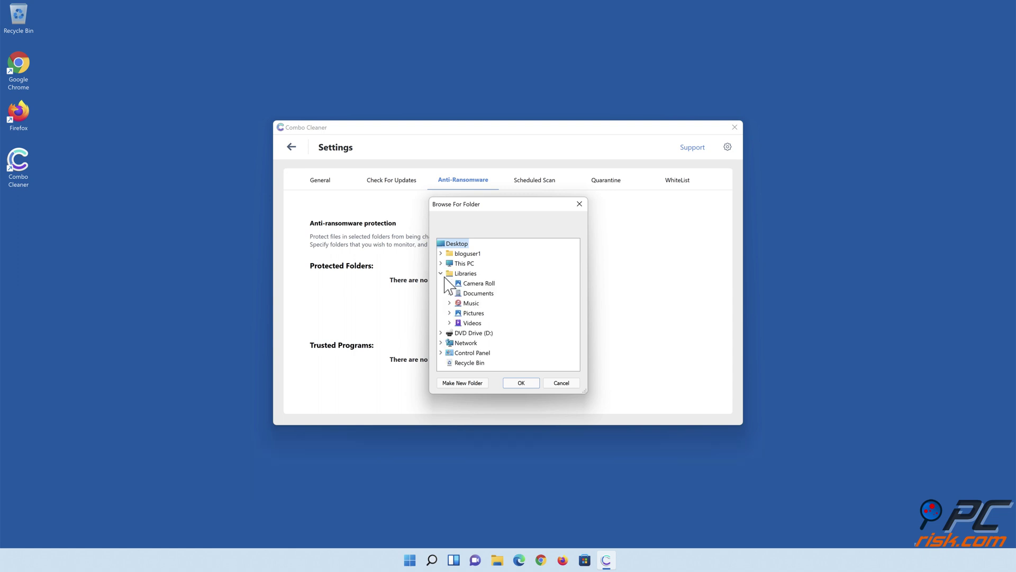
left_click(451, 292)
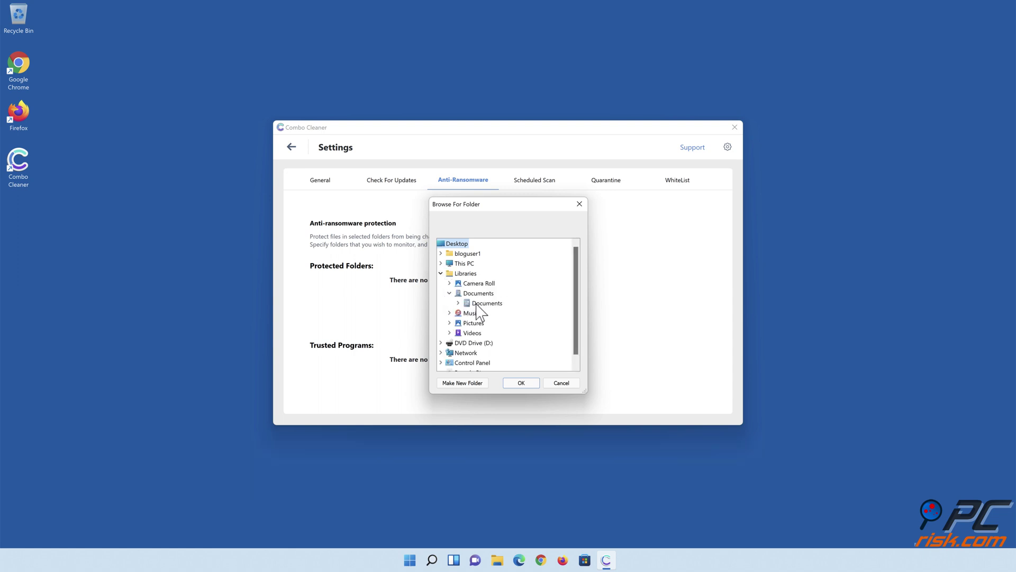
left_click(482, 303)
left_click(522, 383)
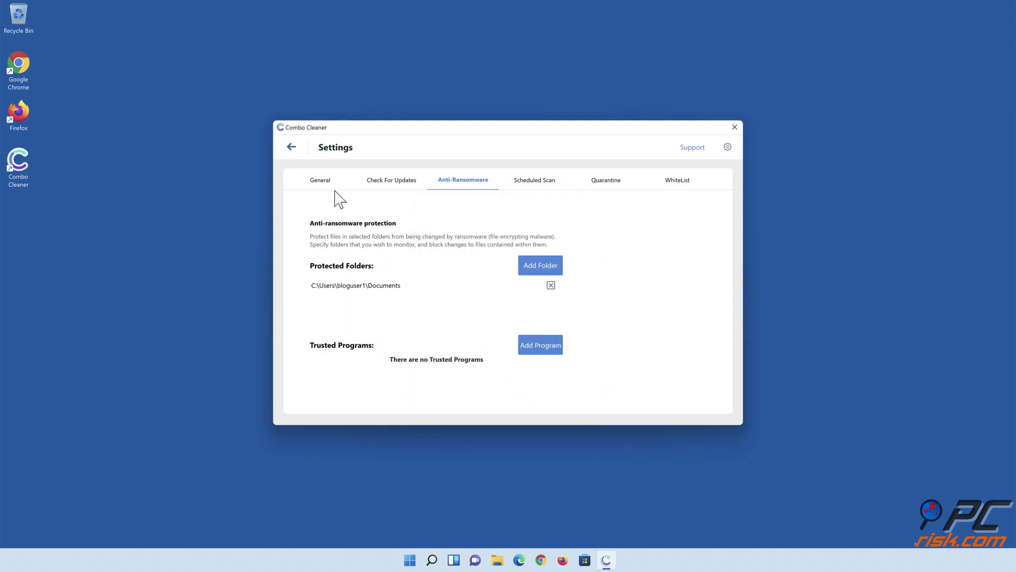
left_click(291, 147)
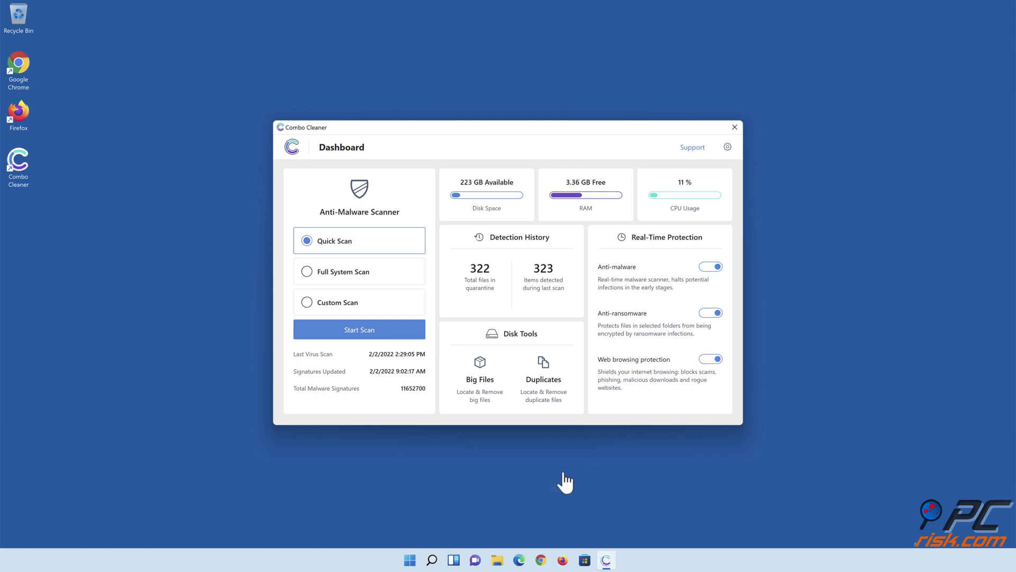
Step: Close the Combo Cleaner window, leaving all three protections on
left_click(517, 501)
left_click(735, 127)
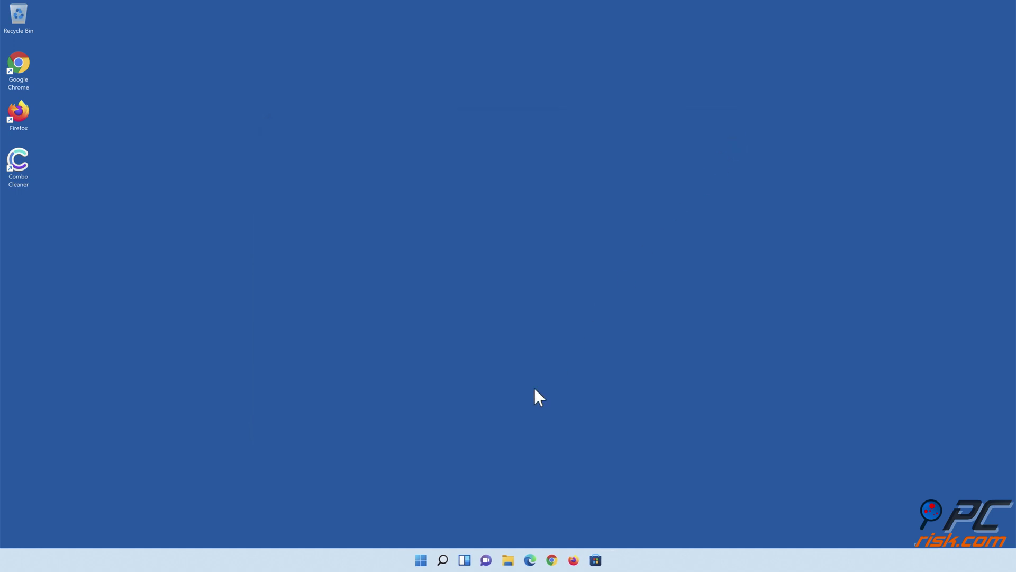